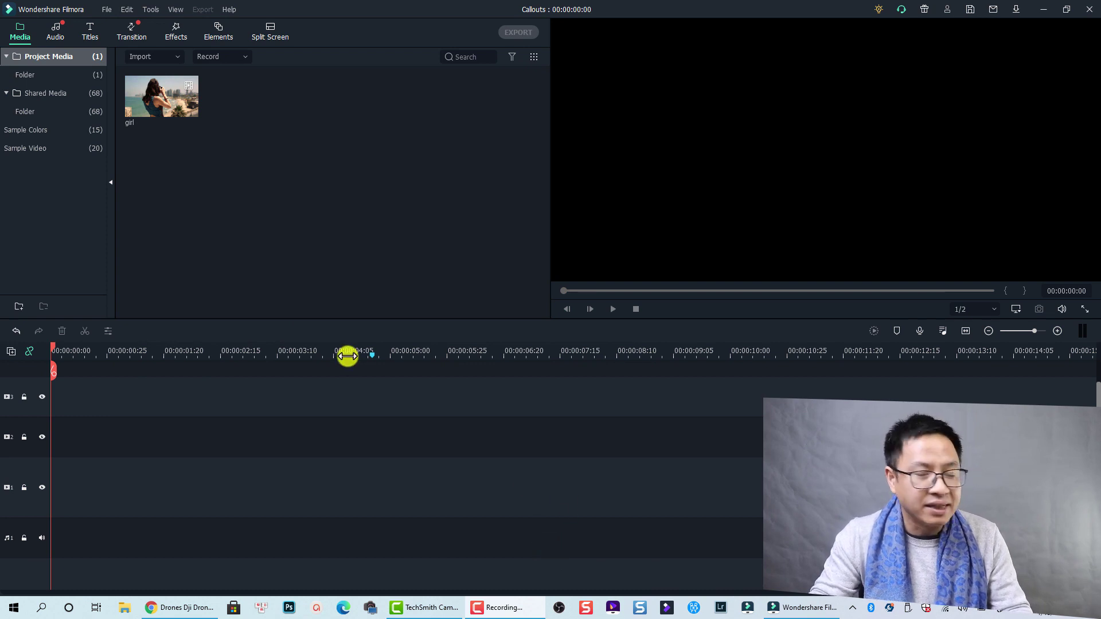
Add the girl beach clip to the timeline, keeping the project settings.
mouse_move(167, 109)
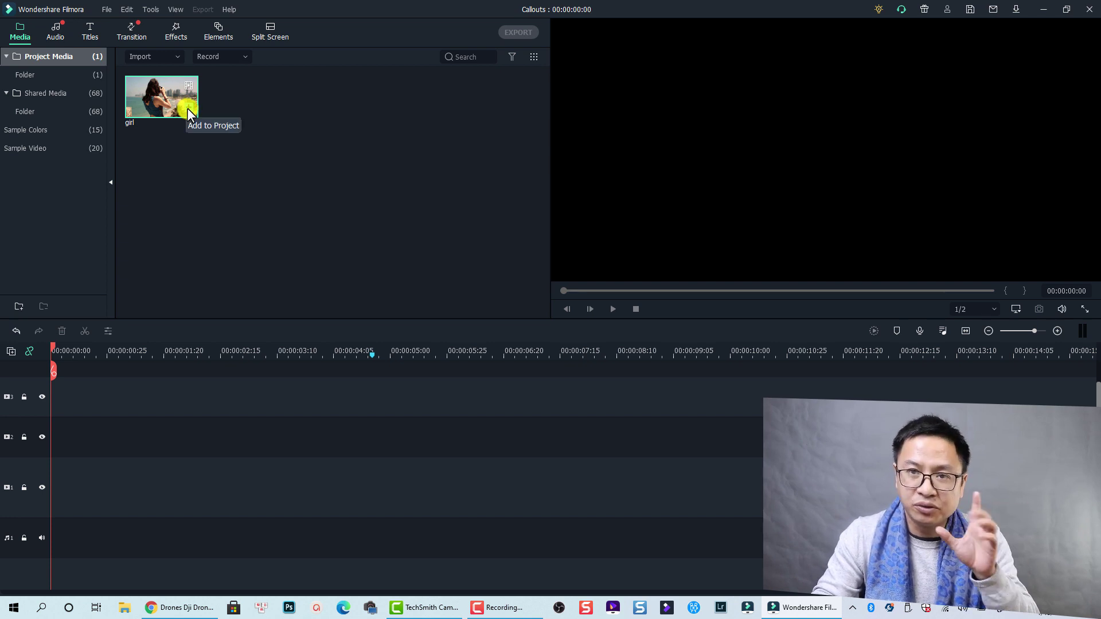
click(188, 110)
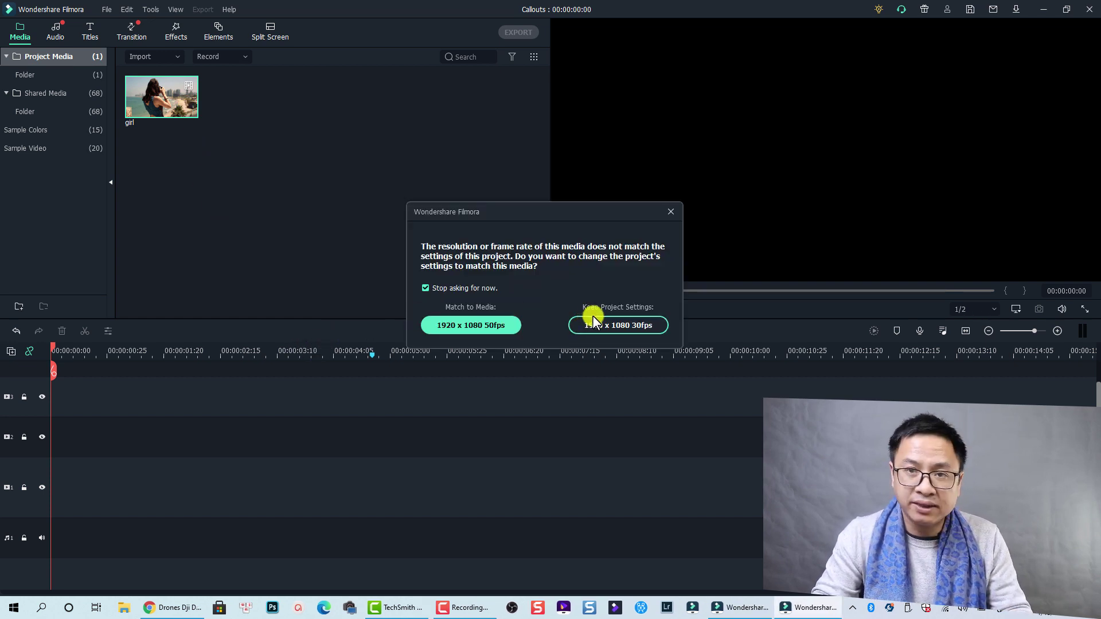
click(601, 326)
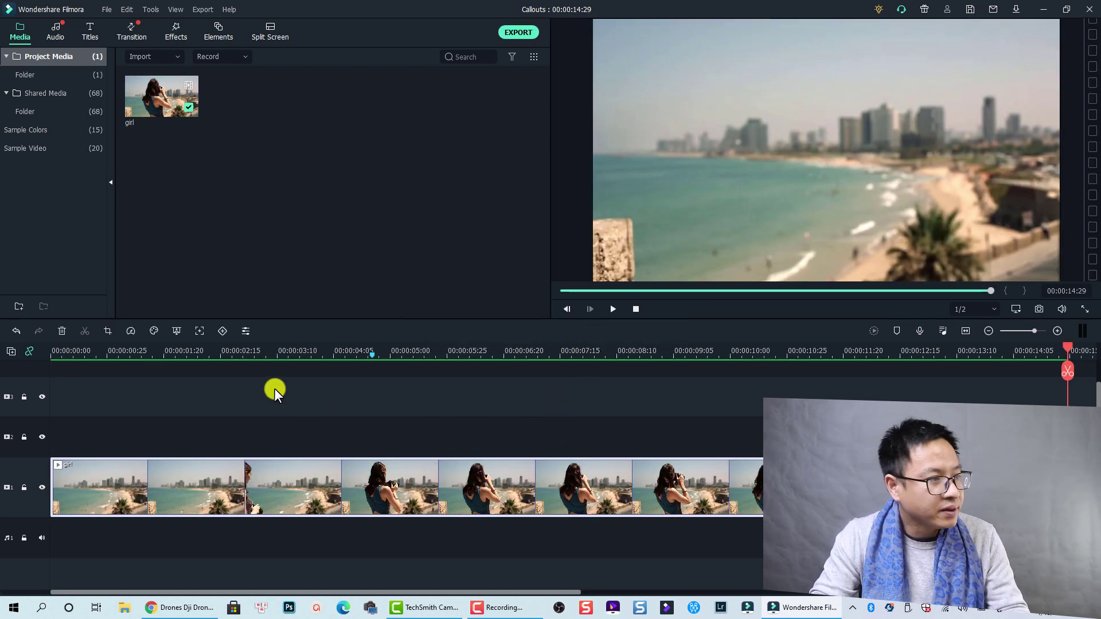
Split the girl clip into two parts at 00:00:04:20.
click(60, 357)
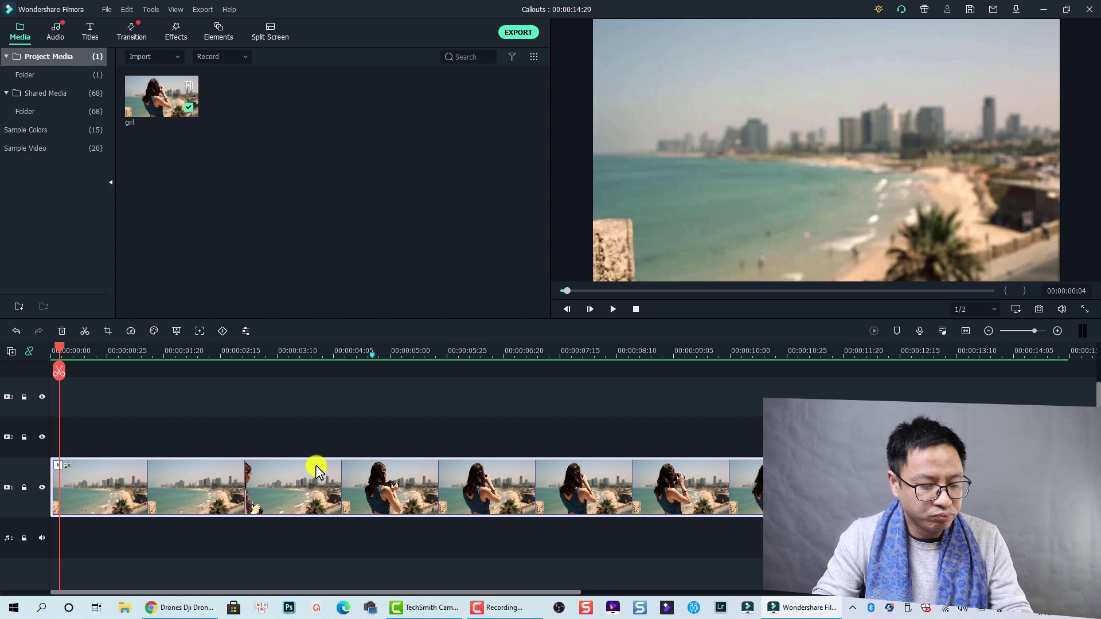
key(space)
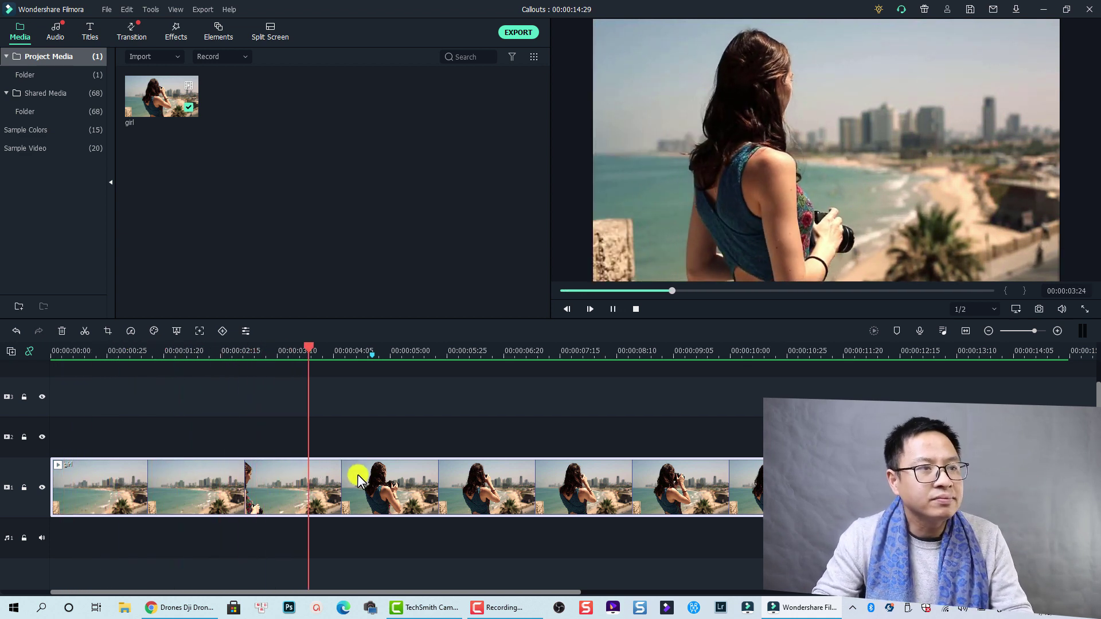
key(space)
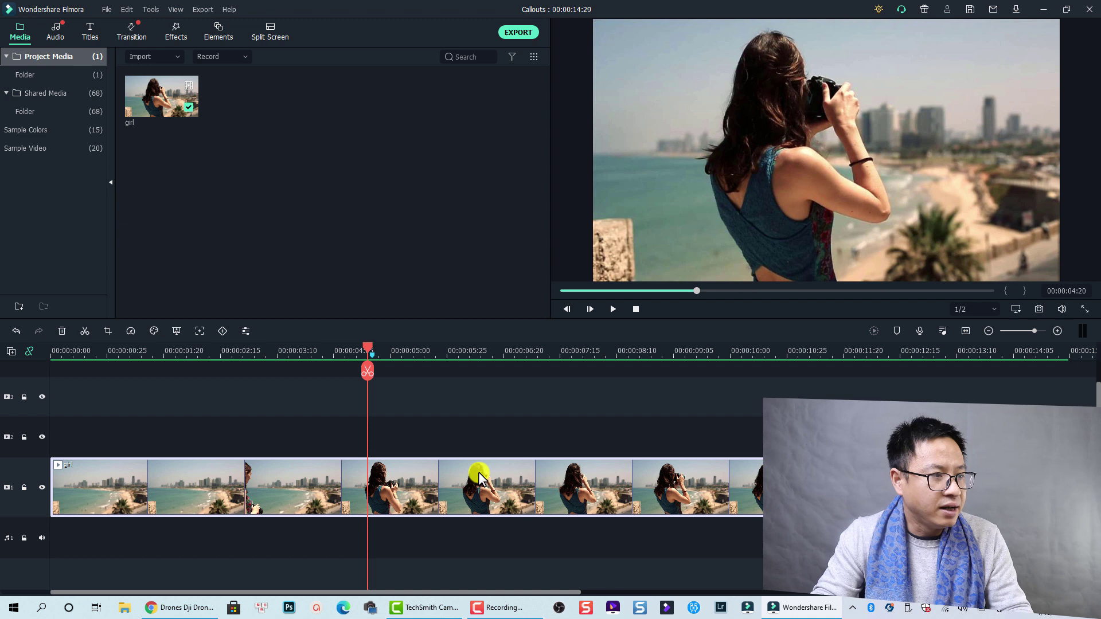
click(367, 372)
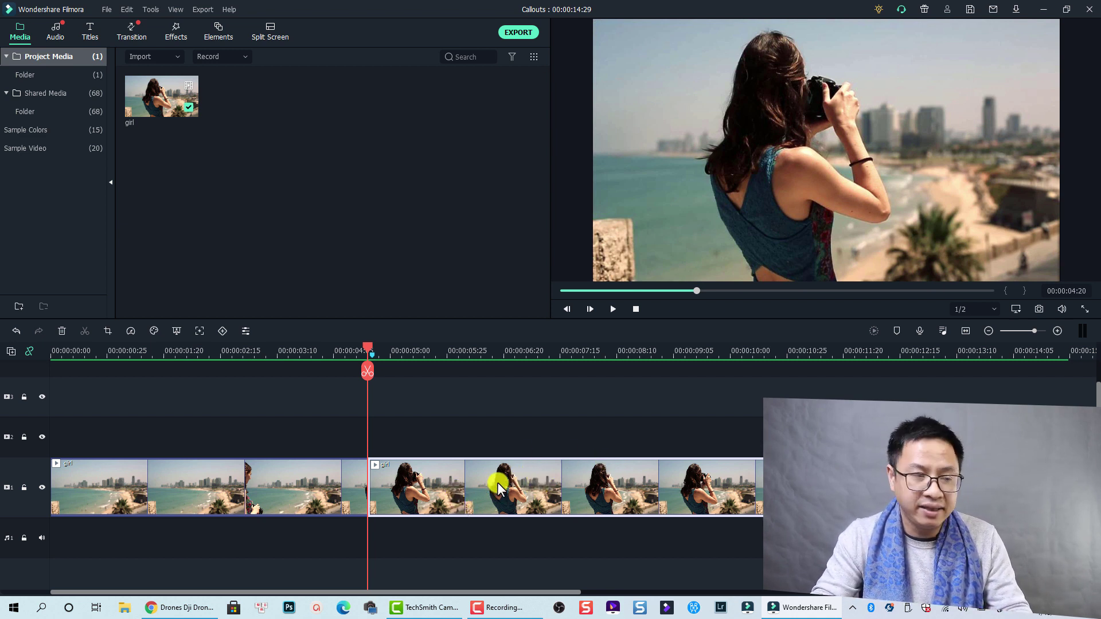
Shrink the second clip's tracking box onto the woman's camera, then check tracking at 00:00:11:23.
click(199, 331)
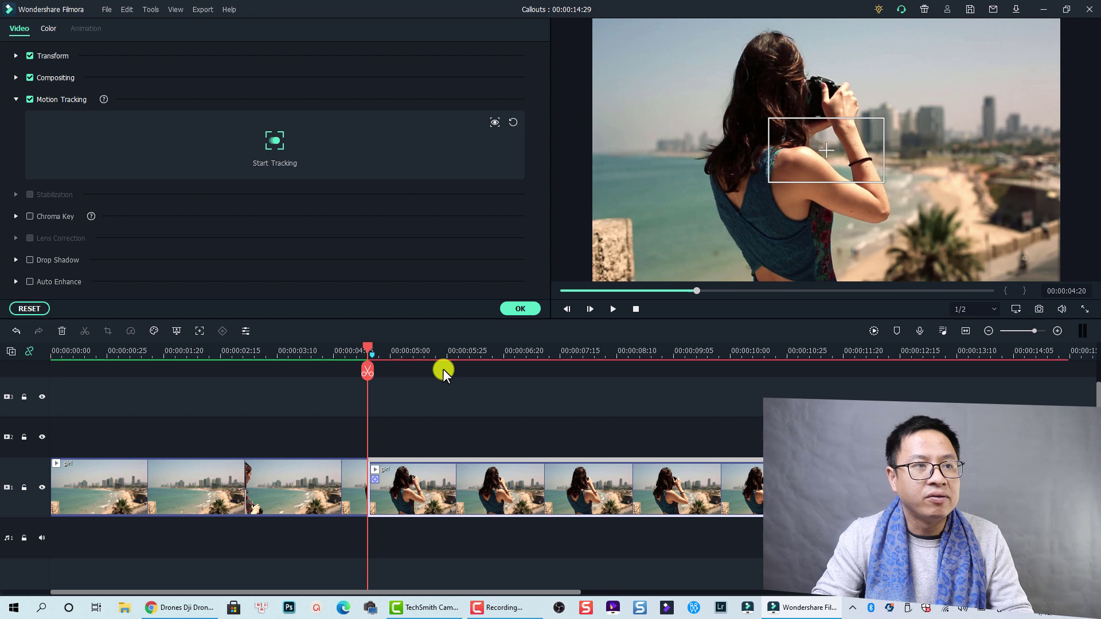
click(832, 150)
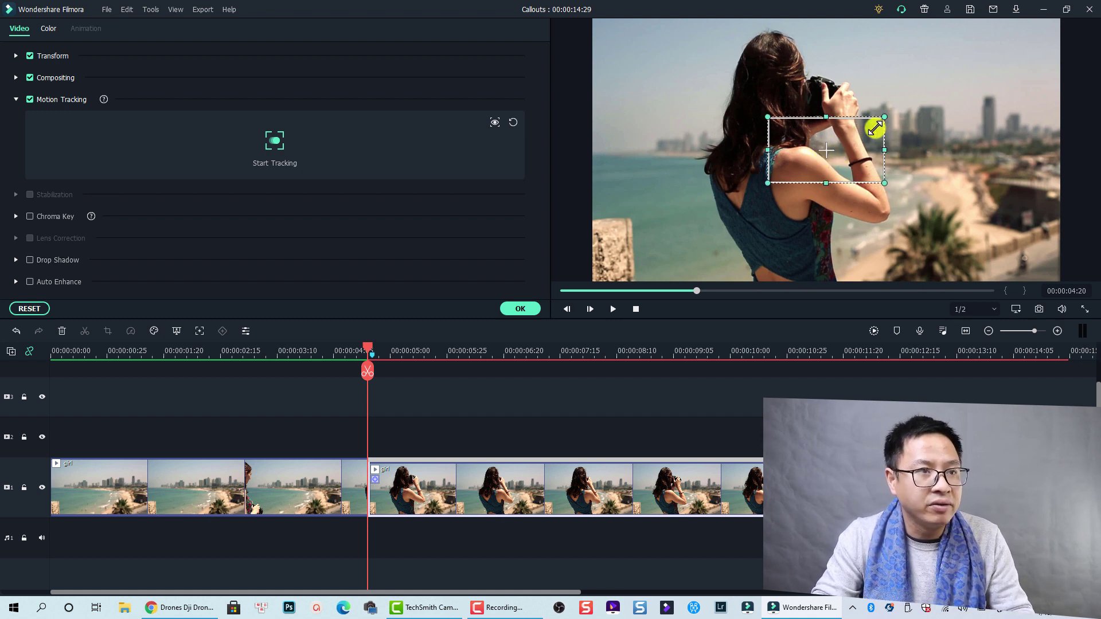
drag(873, 122, 830, 73)
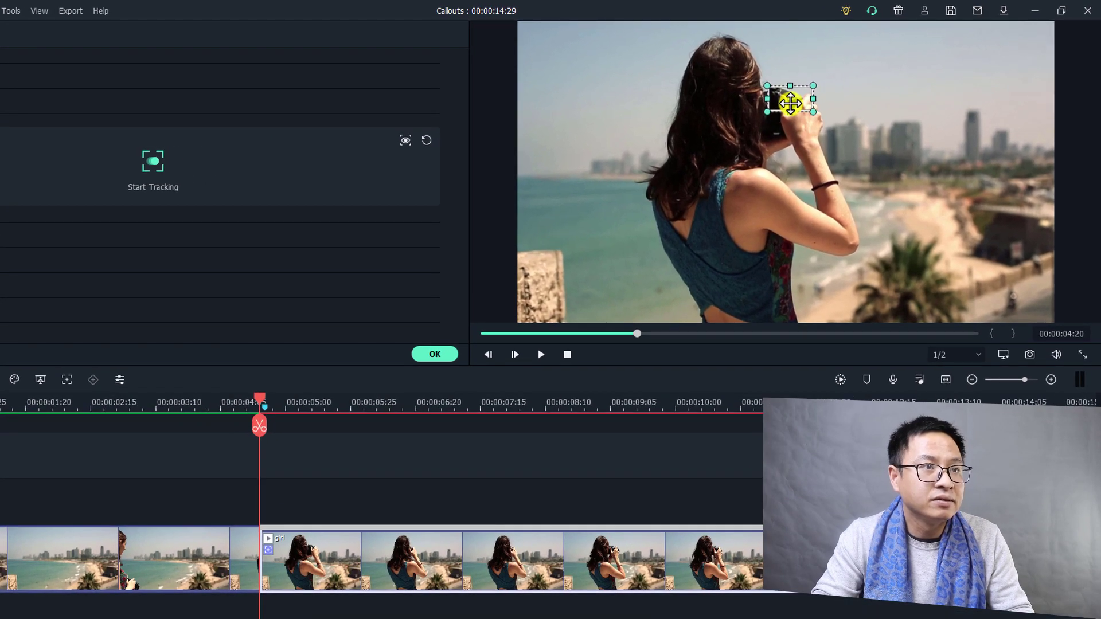
drag(791, 103, 801, 94)
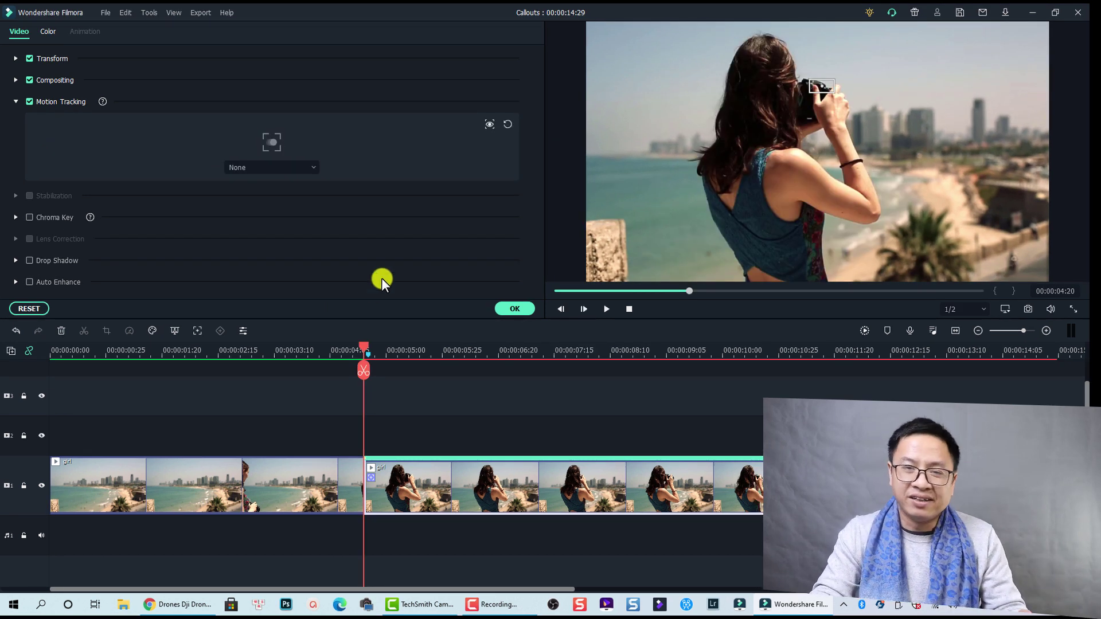
click(841, 356)
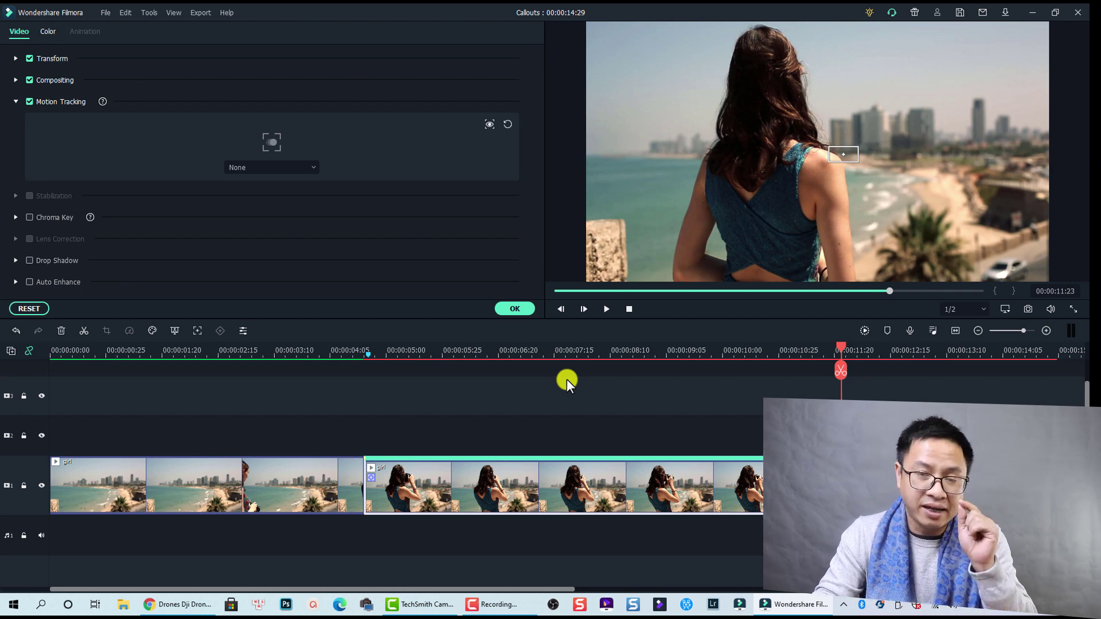
Close the clip settings and preview Callout 3 from Titles > Included > Callout.
click(514, 310)
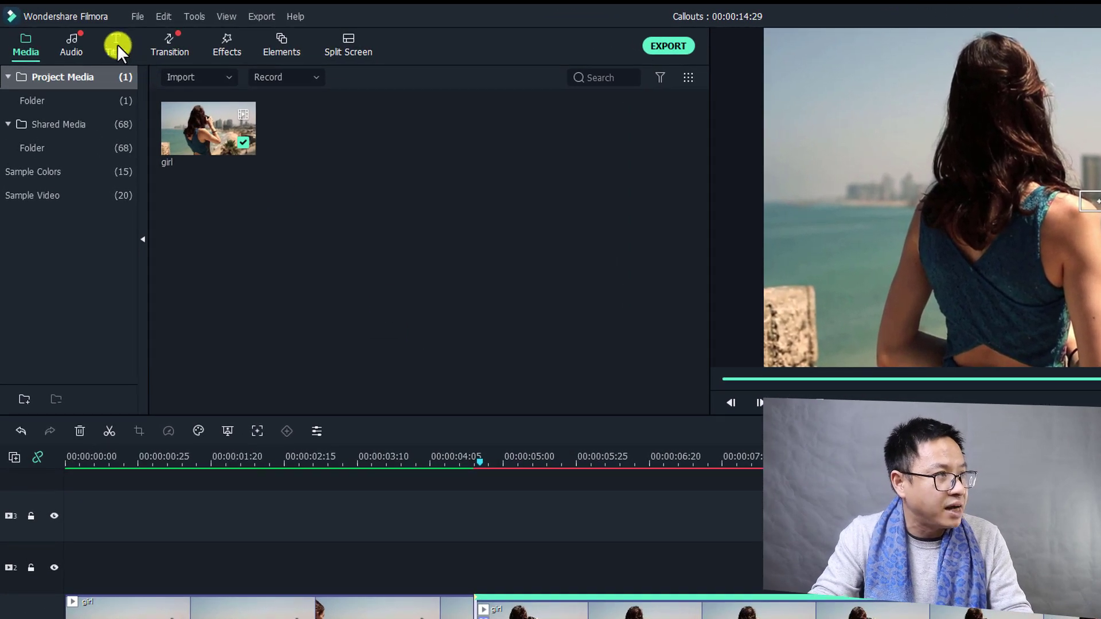
click(117, 43)
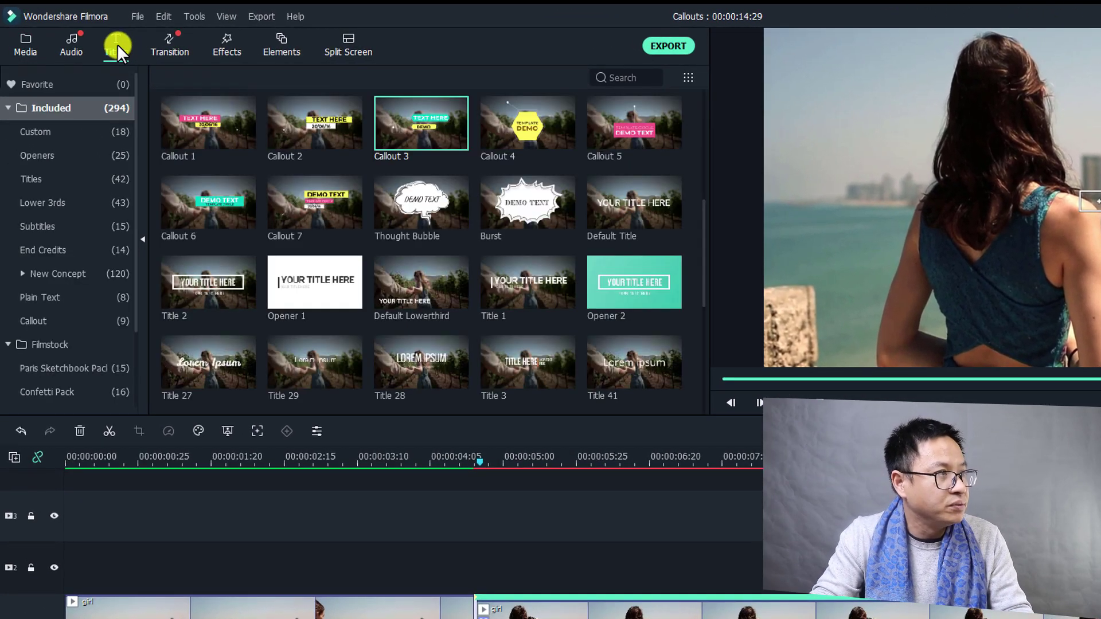
click(46, 103)
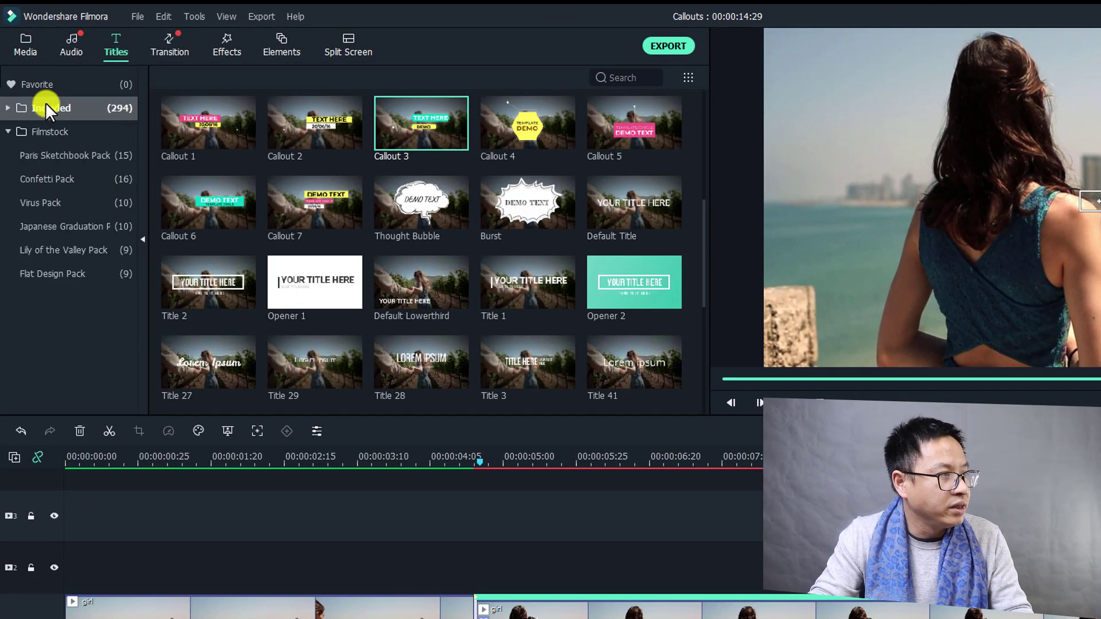
click(46, 103)
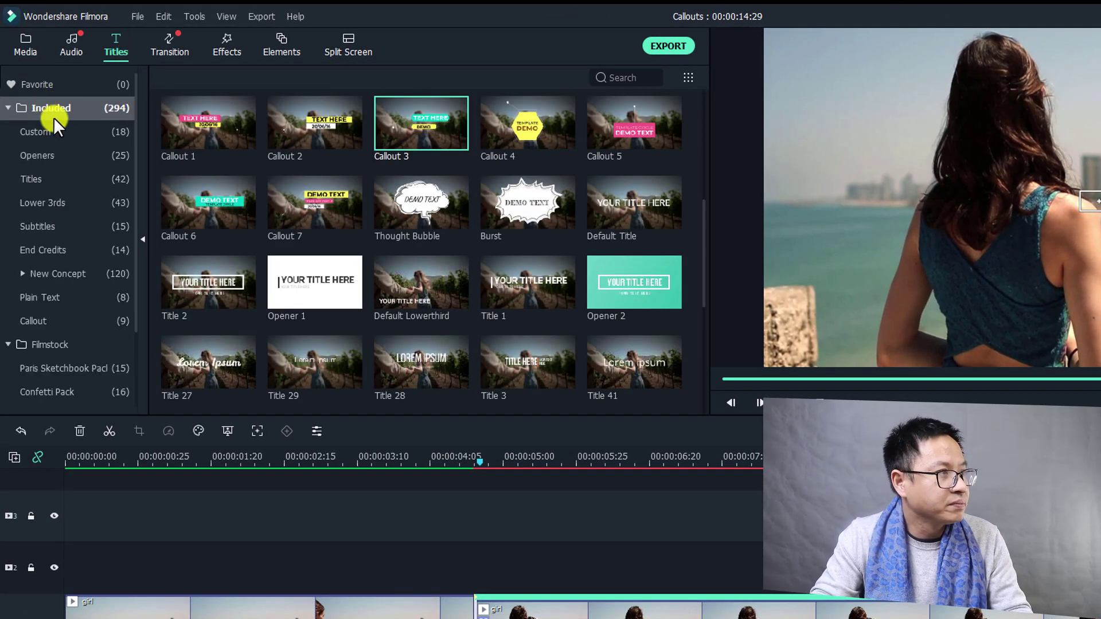
click(42, 322)
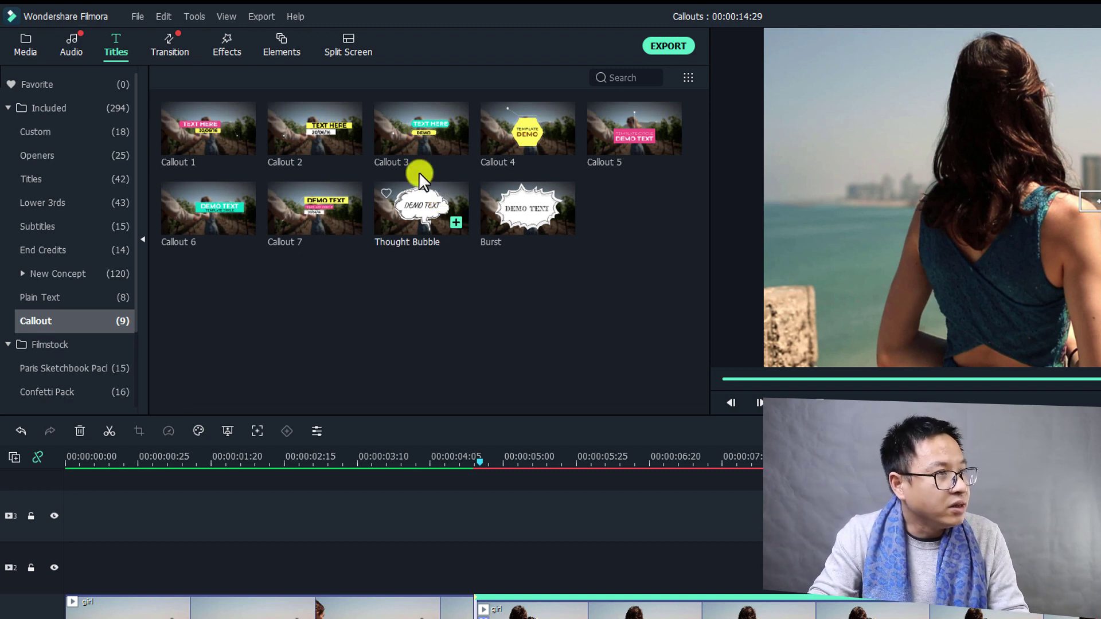
click(413, 139)
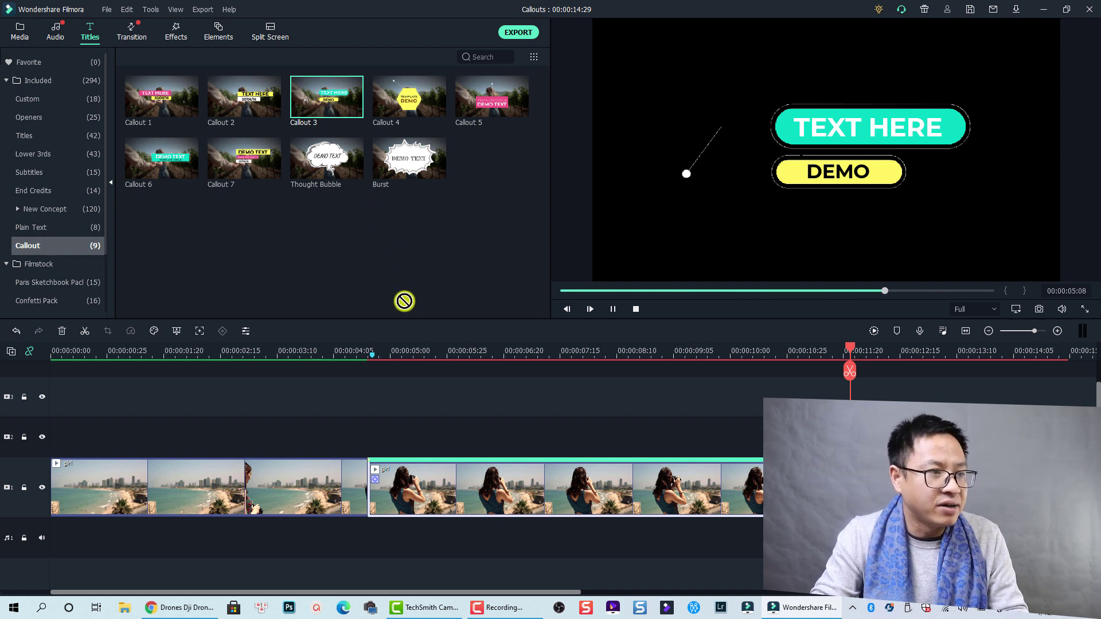
Place Callout 3 on track 2 at the split, play to 00:00:06:28, and open its Title Group Controller.
drag(404, 301, 367, 439)
click(363, 362)
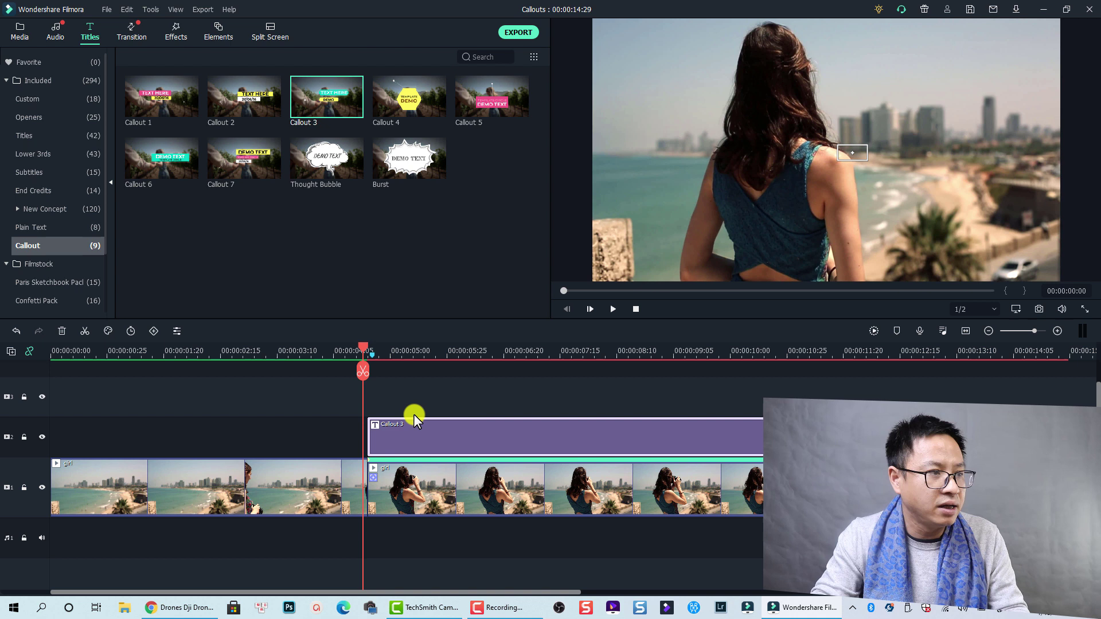
key(space)
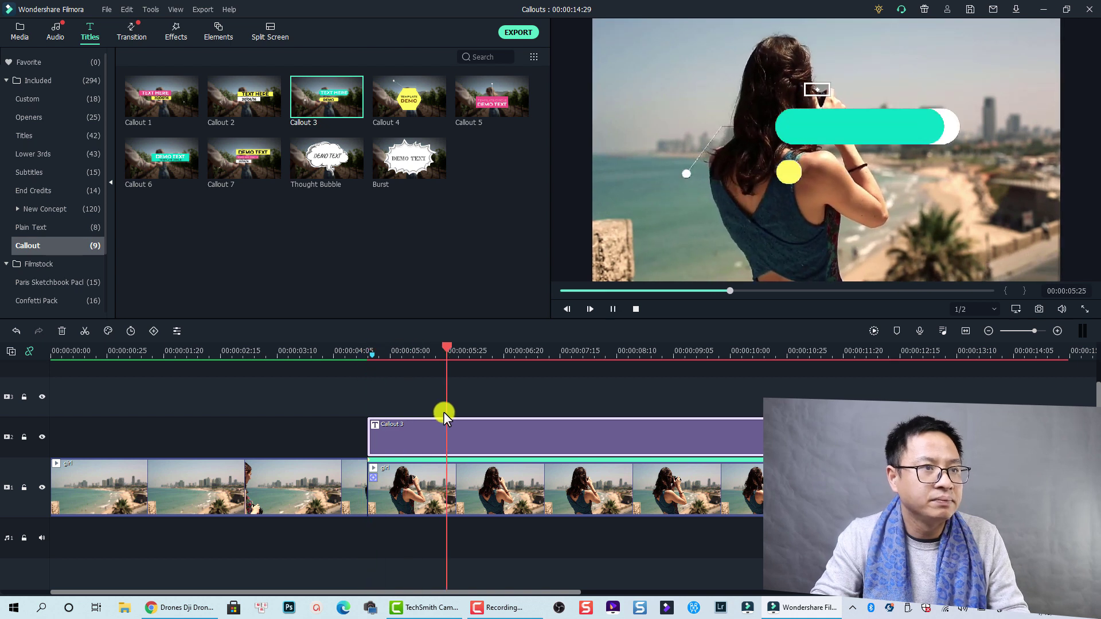
key(space)
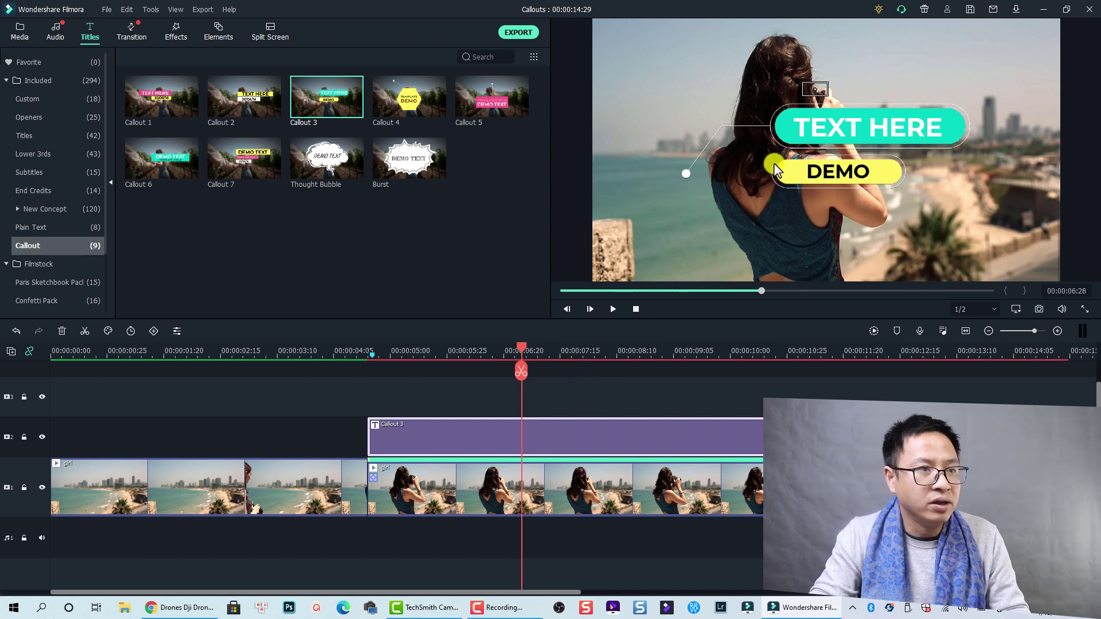
click(783, 145)
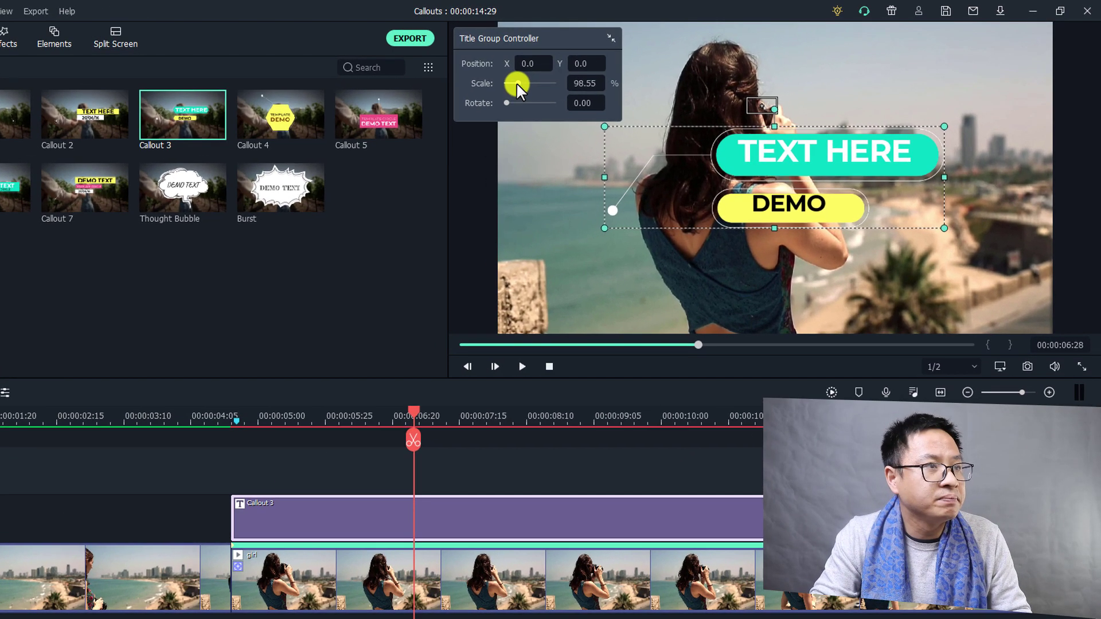
Scale Callout 3 to about 70% and position it so its pointer sits on the camera.
drag(606, 73, 604, 71)
drag(515, 85, 513, 84)
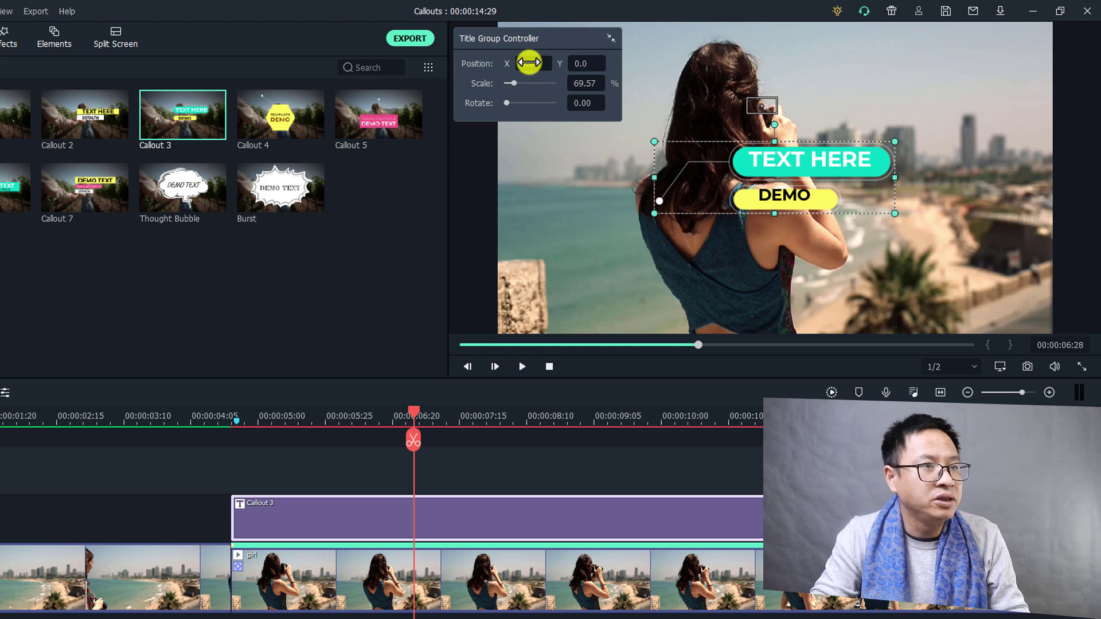
drag(529, 63, 435, 361)
mouse_move(577, 64)
mouse_down()
mouse_move(452, 354)
mouse_move(516, 357)
mouse_move(579, 69)
mouse_up()
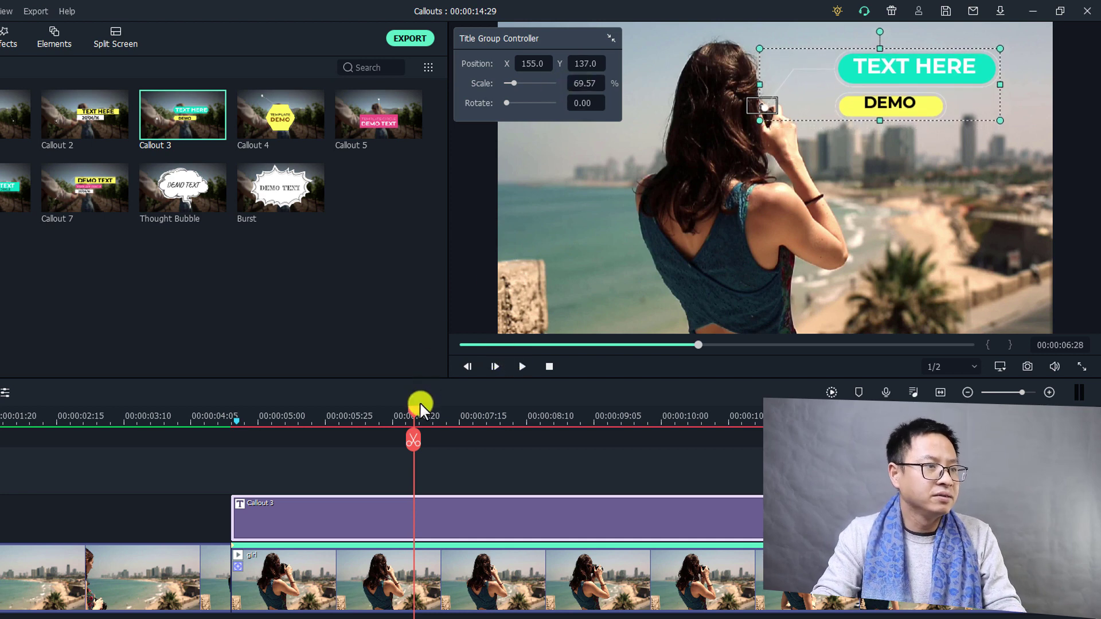
Play from about 00:00:04:25 until the callout is fully shown.
drag(415, 408, 236, 446)
mouse_move(240, 480)
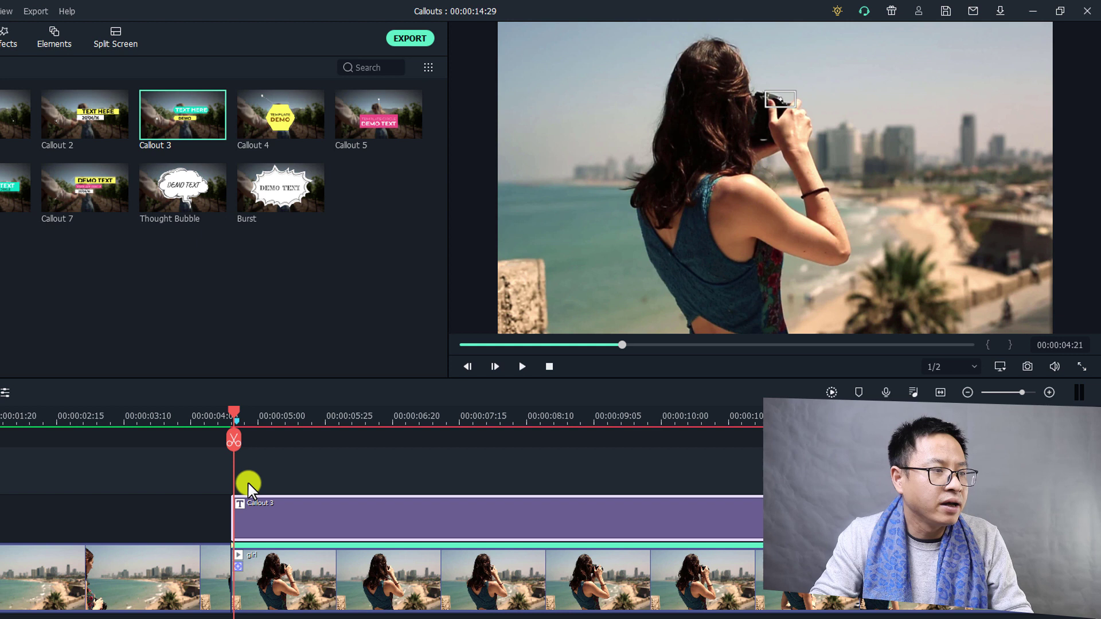
key(space)
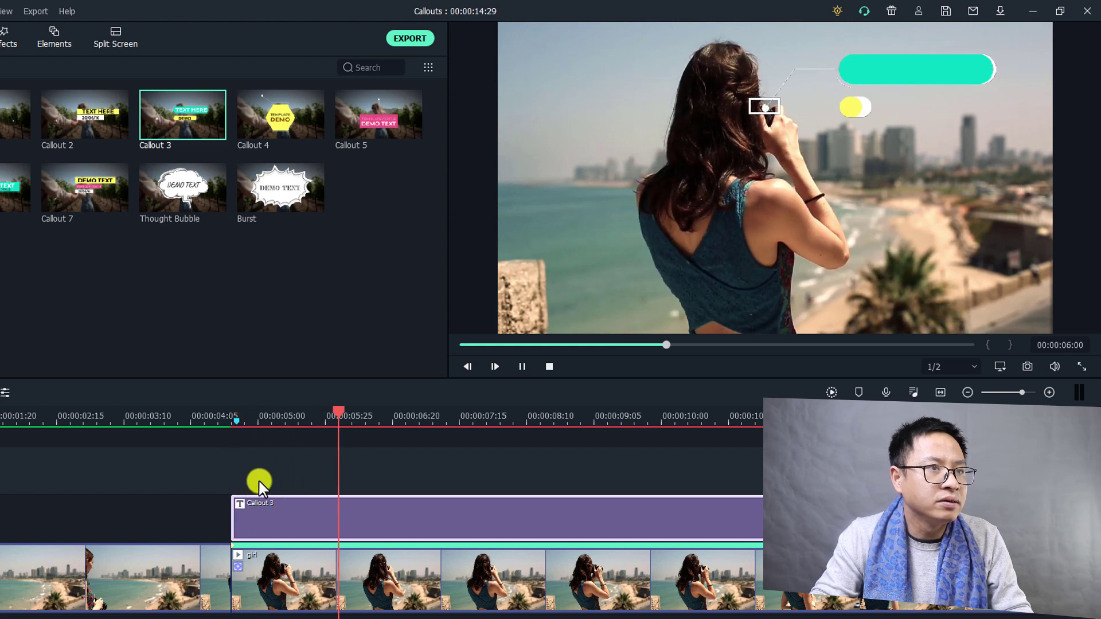
key(space)
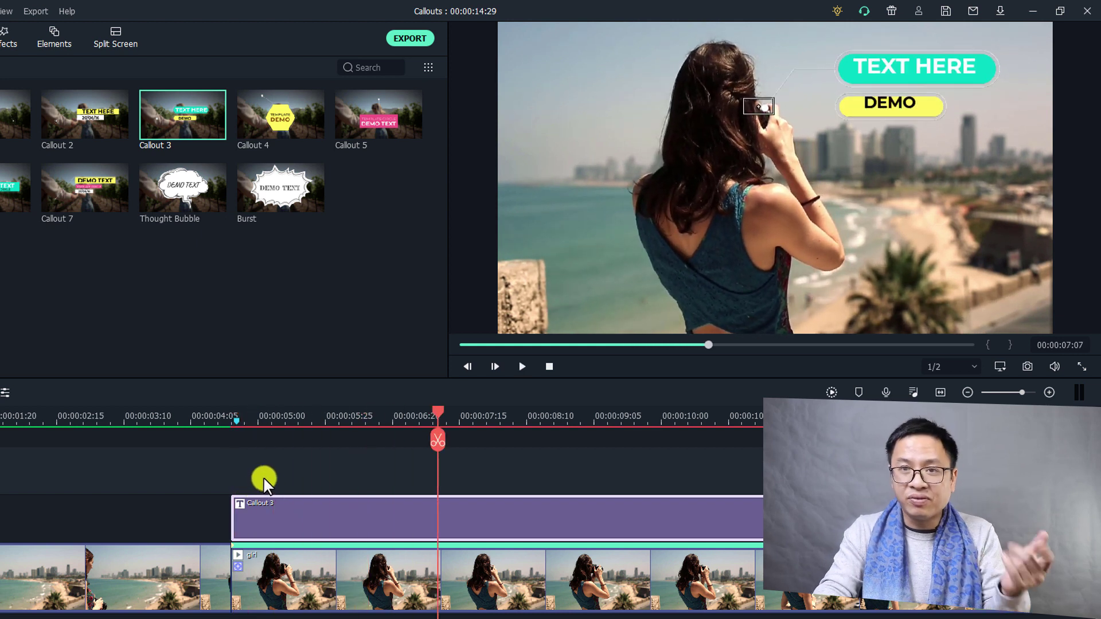
Replace the callout's TEXT HERE label with 'Canon 90D'.
click(901, 75)
double_click(901, 75)
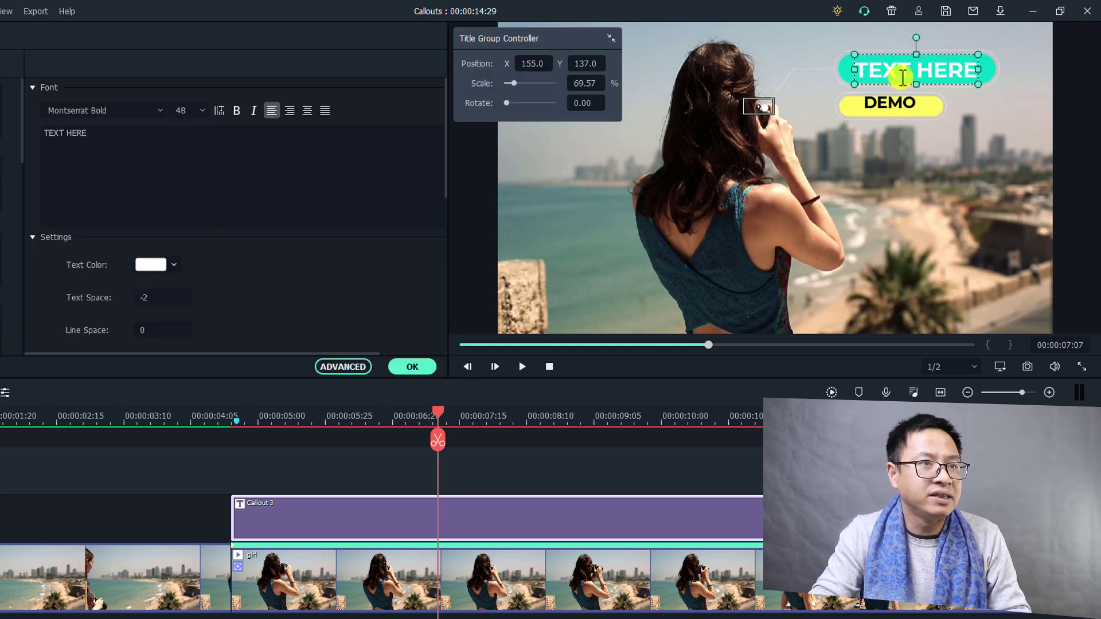
click(186, 150)
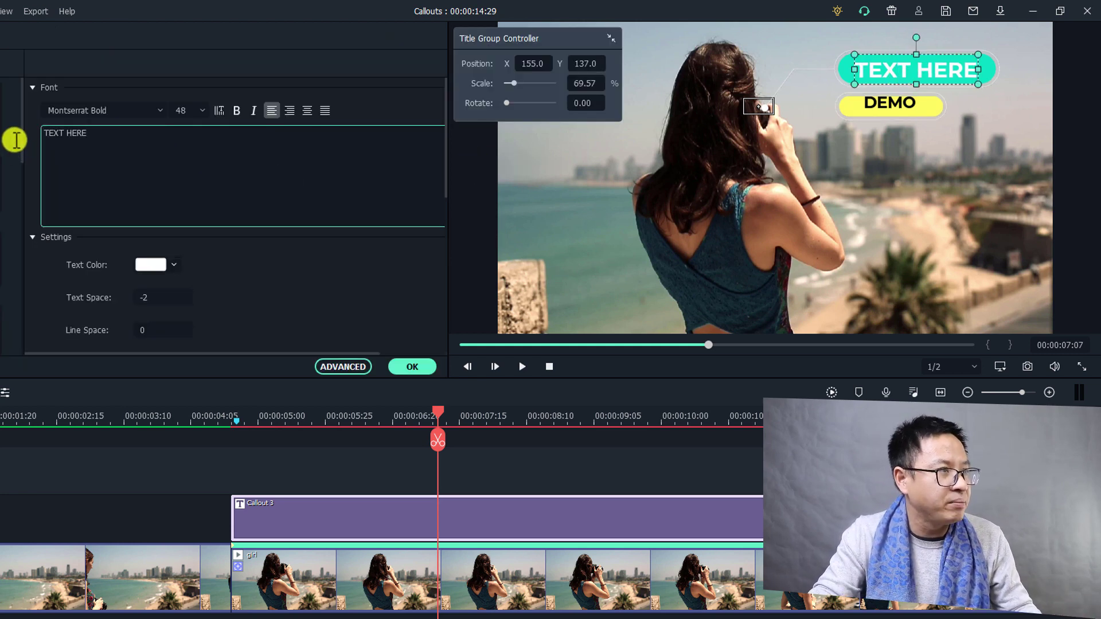
key(ctrl+a)
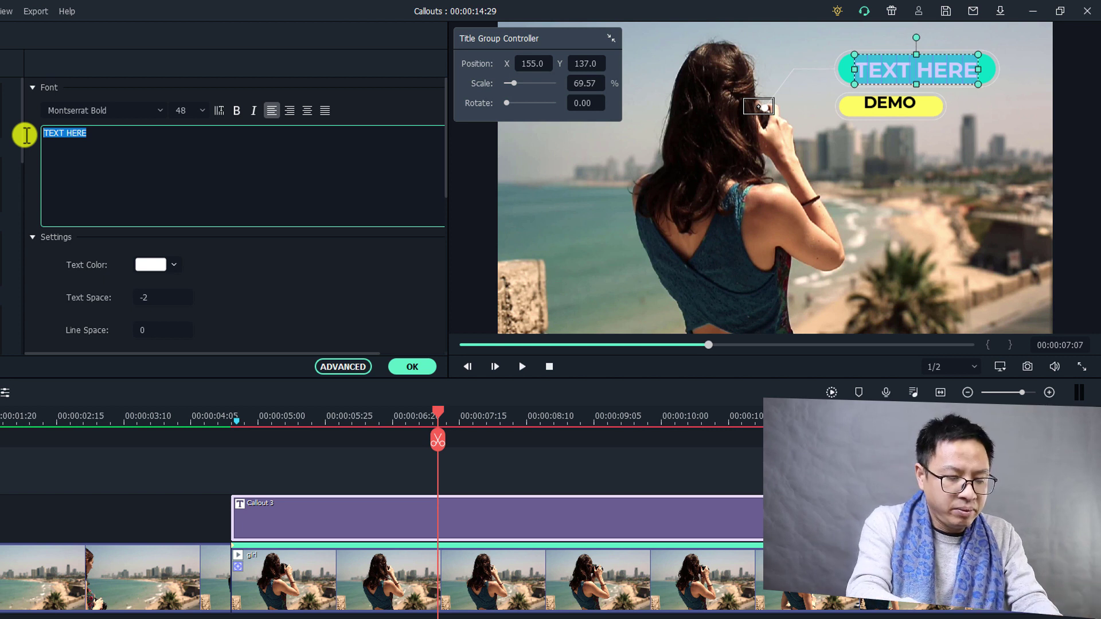
text(Canon 90D)
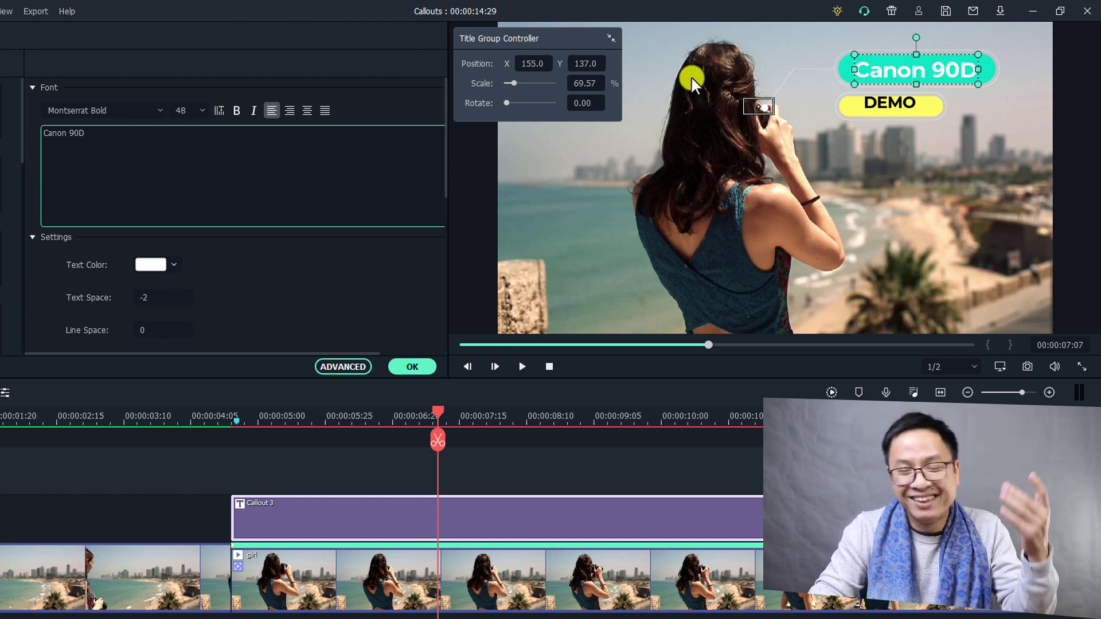
Replace the DEMO label with '$1000'.
click(882, 102)
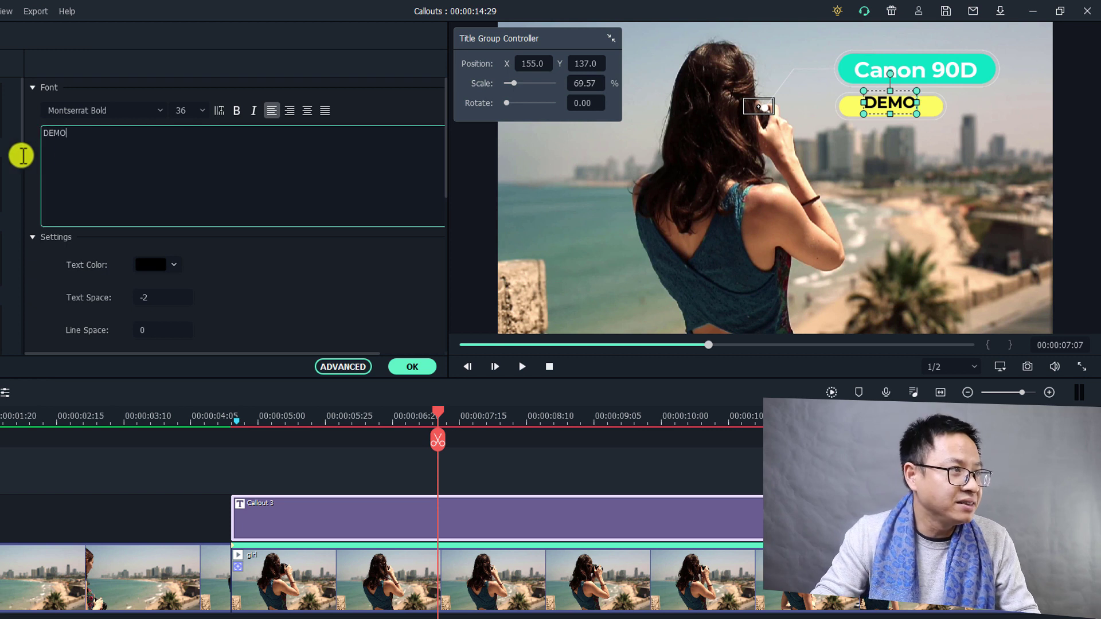
double_click(36, 134)
text($1000)
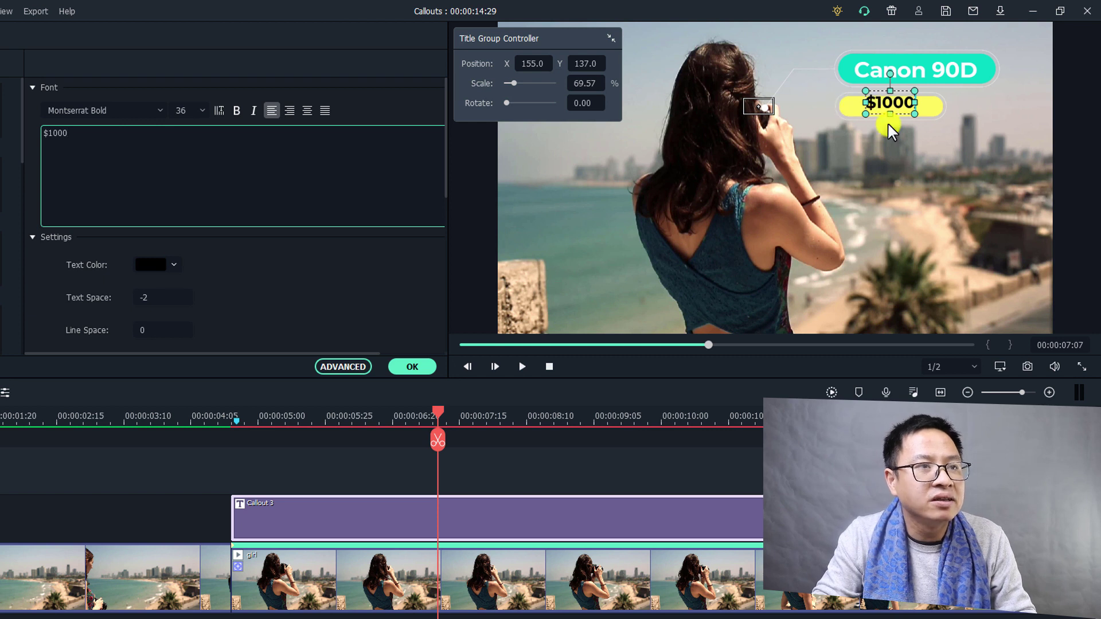
Nudge the $1000 text slightly lower, then show the girl clip's video settings at 00:00:06:25.
double_click(889, 104)
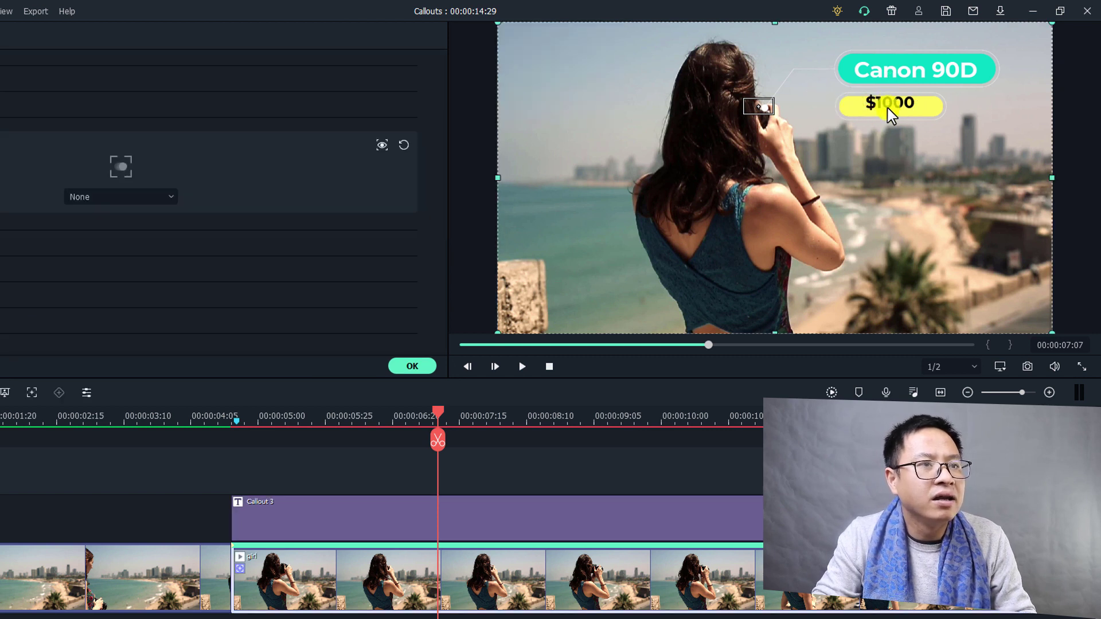
drag(888, 105, 889, 108)
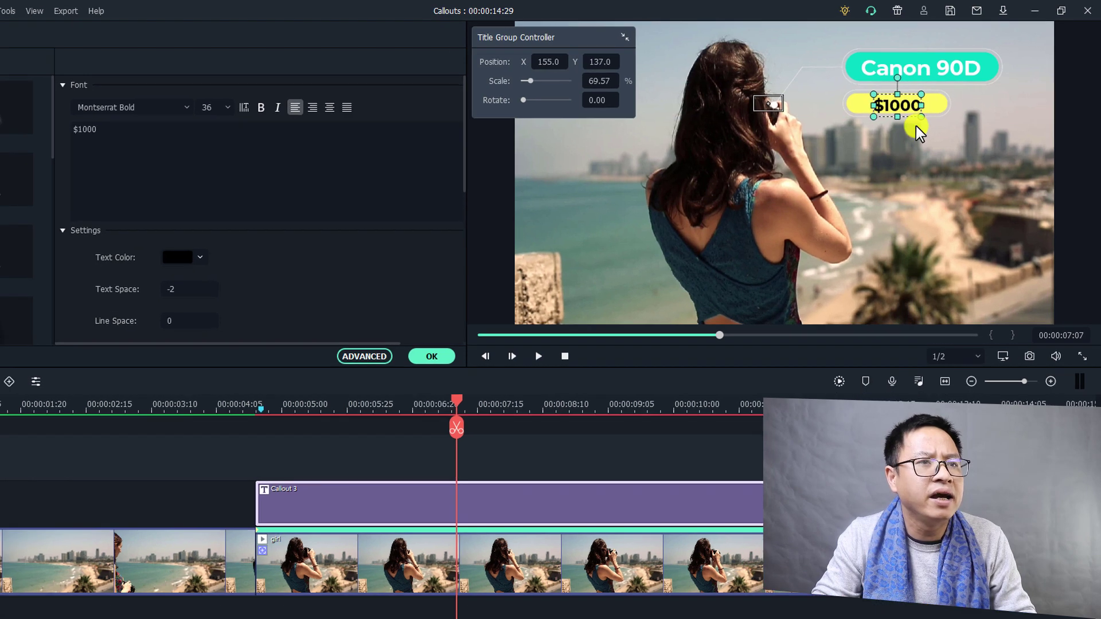
click(706, 275)
click(407, 419)
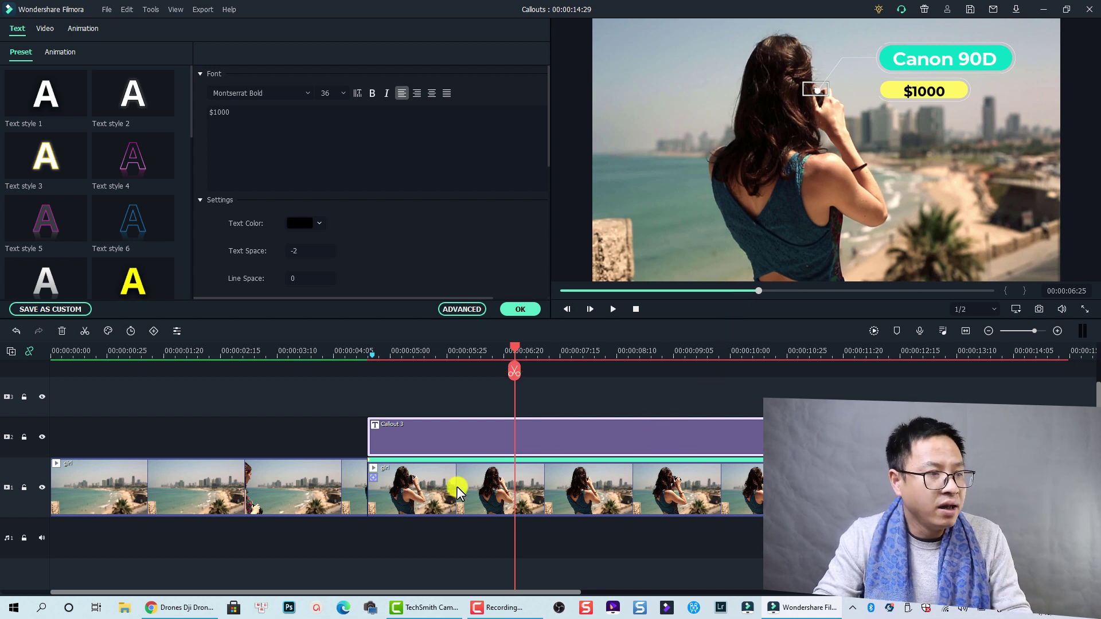
click(499, 481)
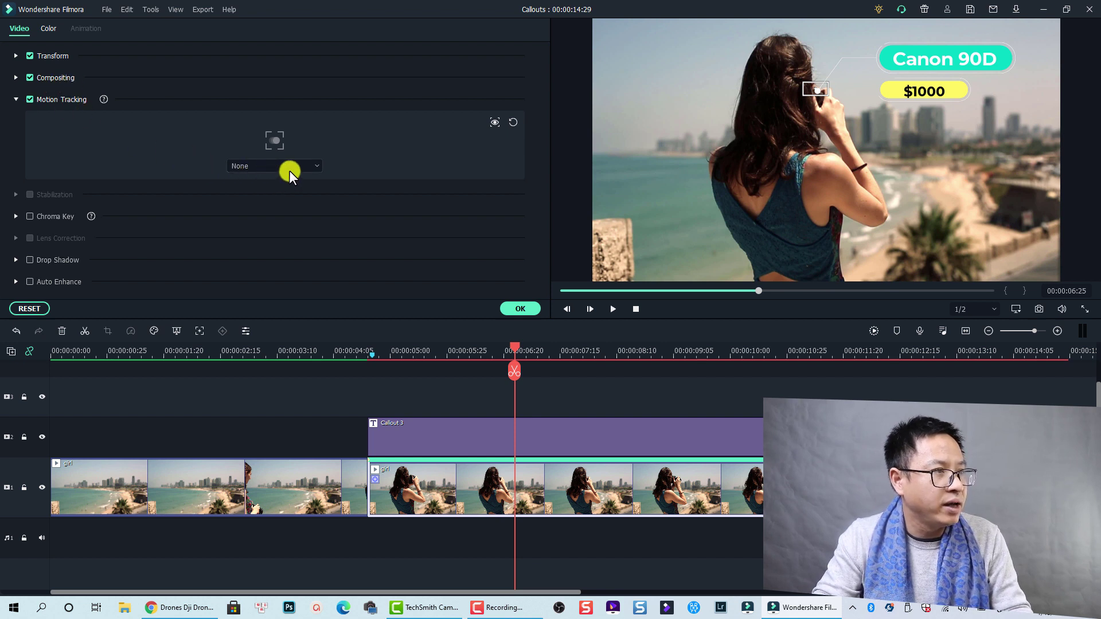
Link the girl clip's motion tracking to Callout 3 and play from 00:00:04:13 to confirm it follows.
click(311, 164)
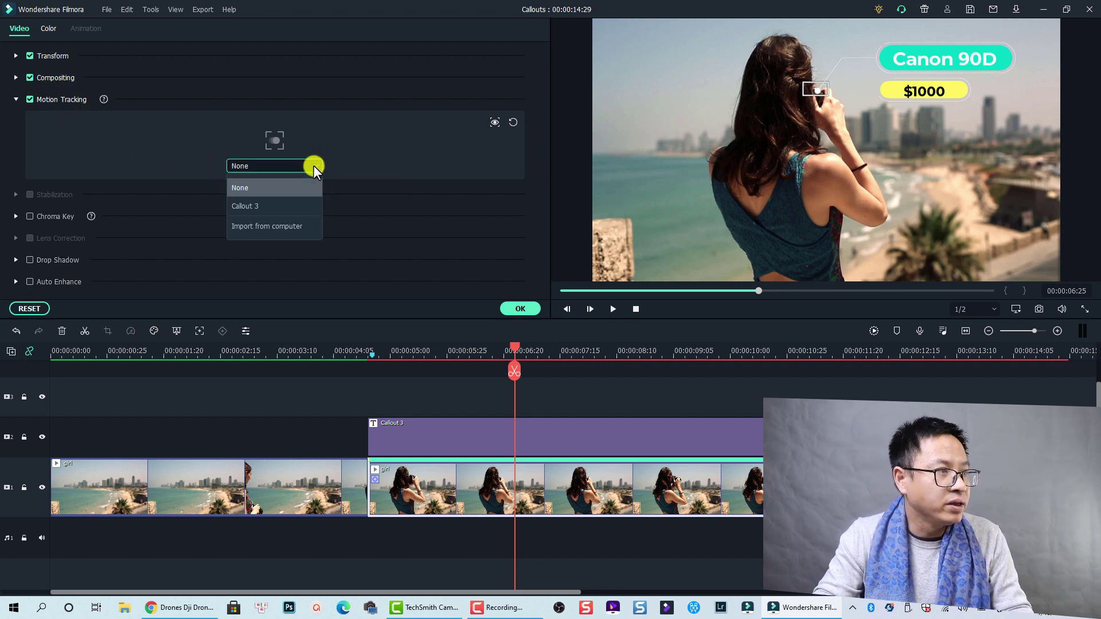
click(248, 207)
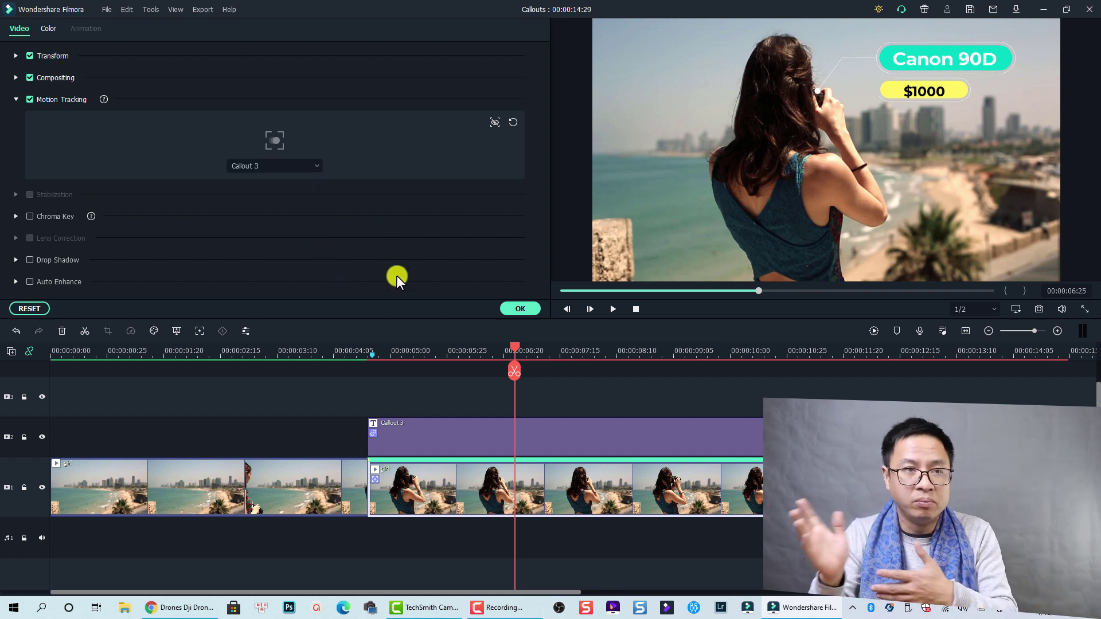
click(352, 350)
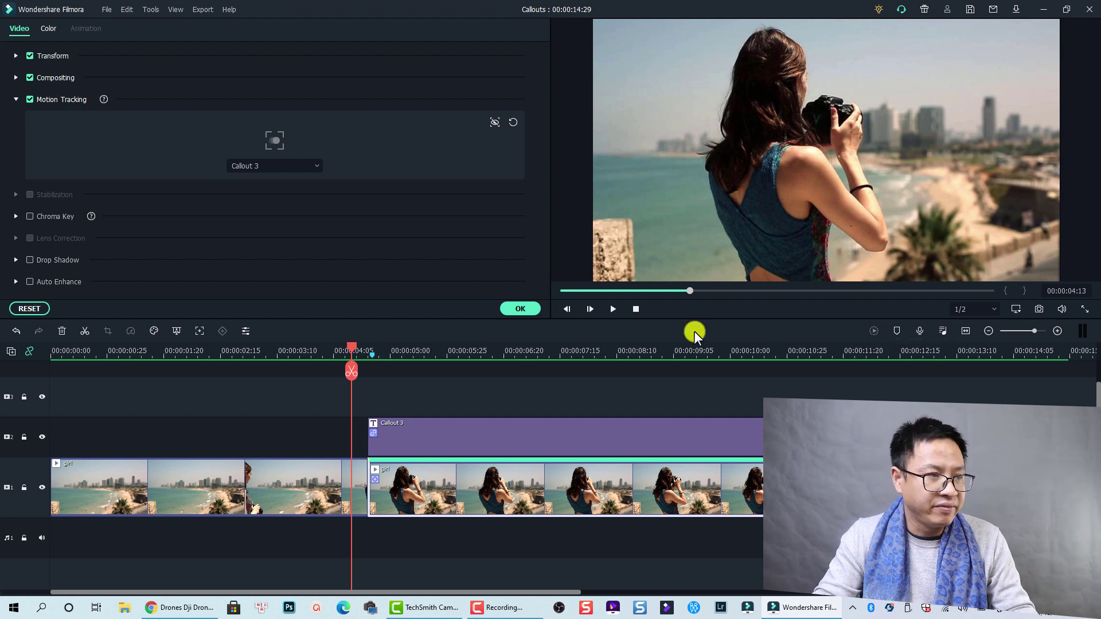
key(space)
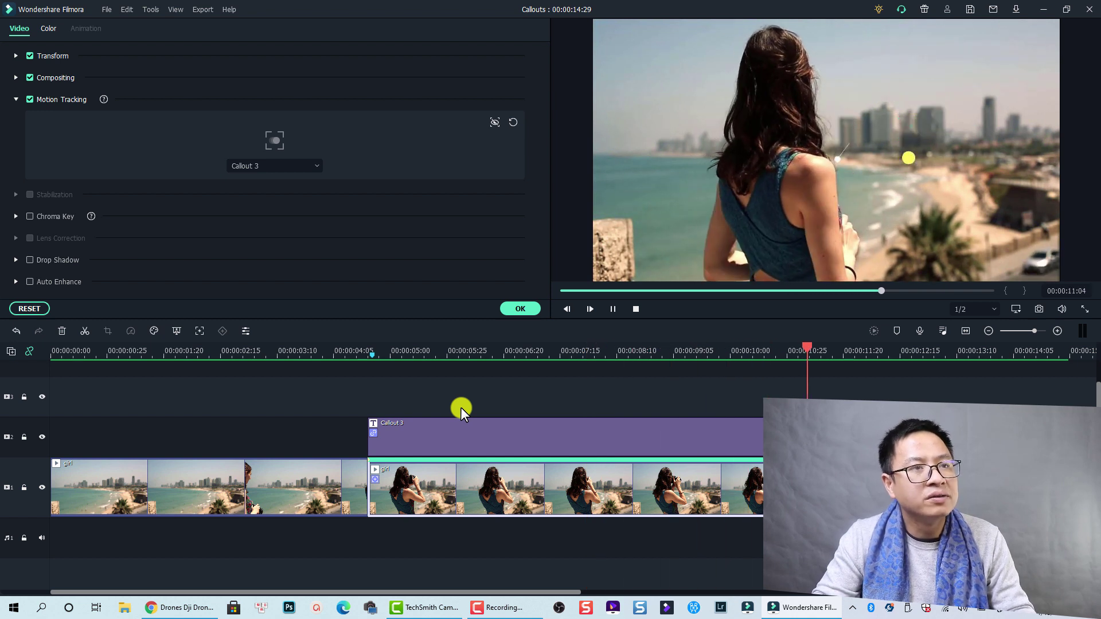
key(space)
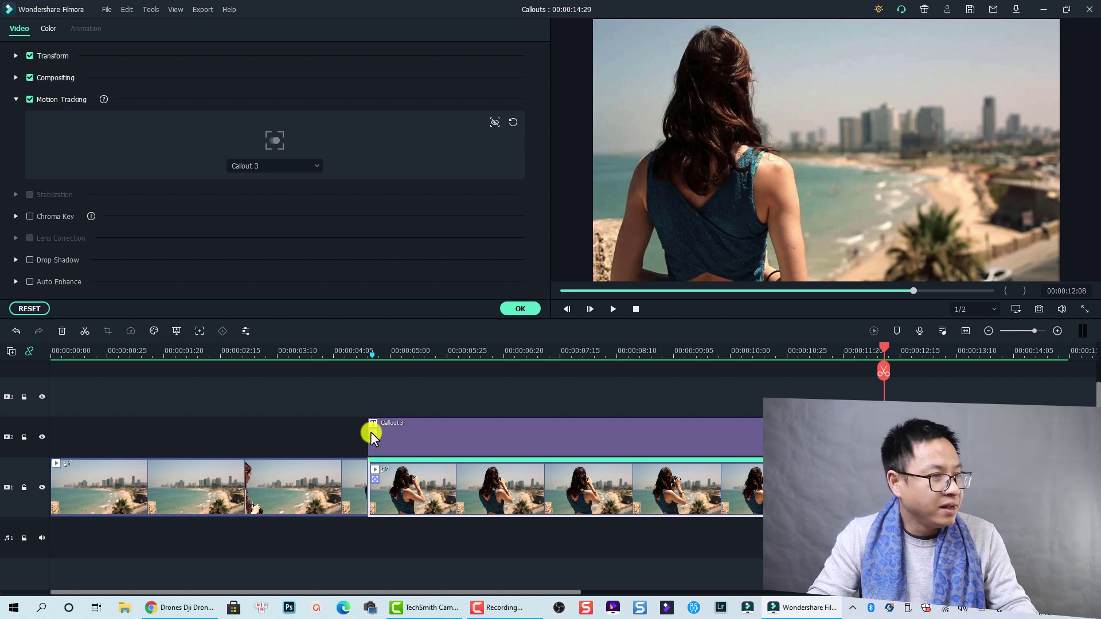
Copy the second girl clip segment.
click(395, 353)
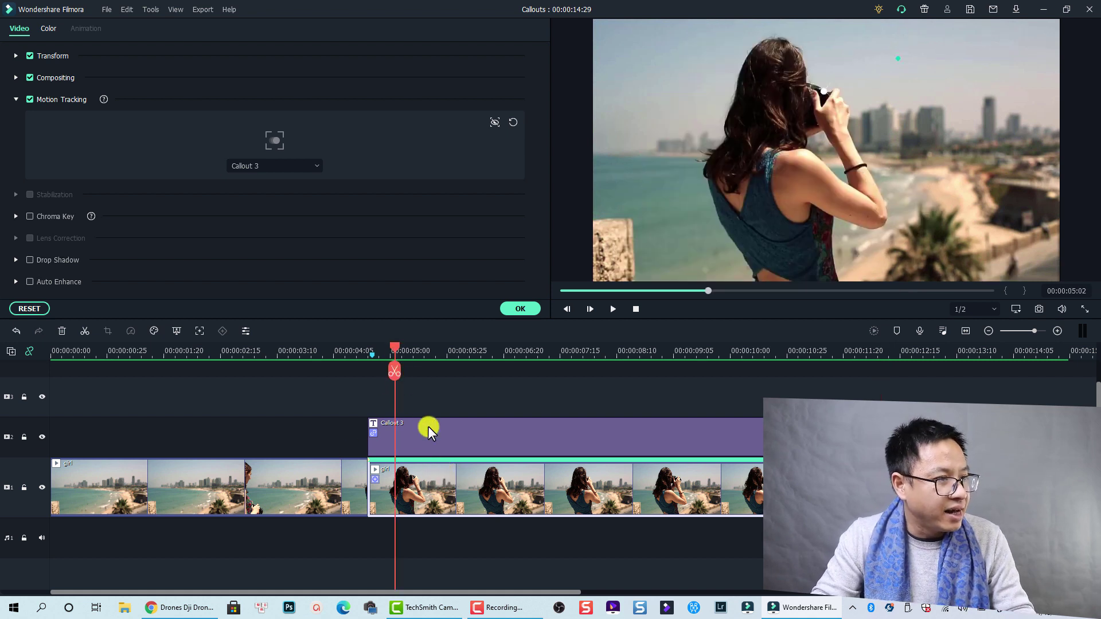
right_click(447, 484)
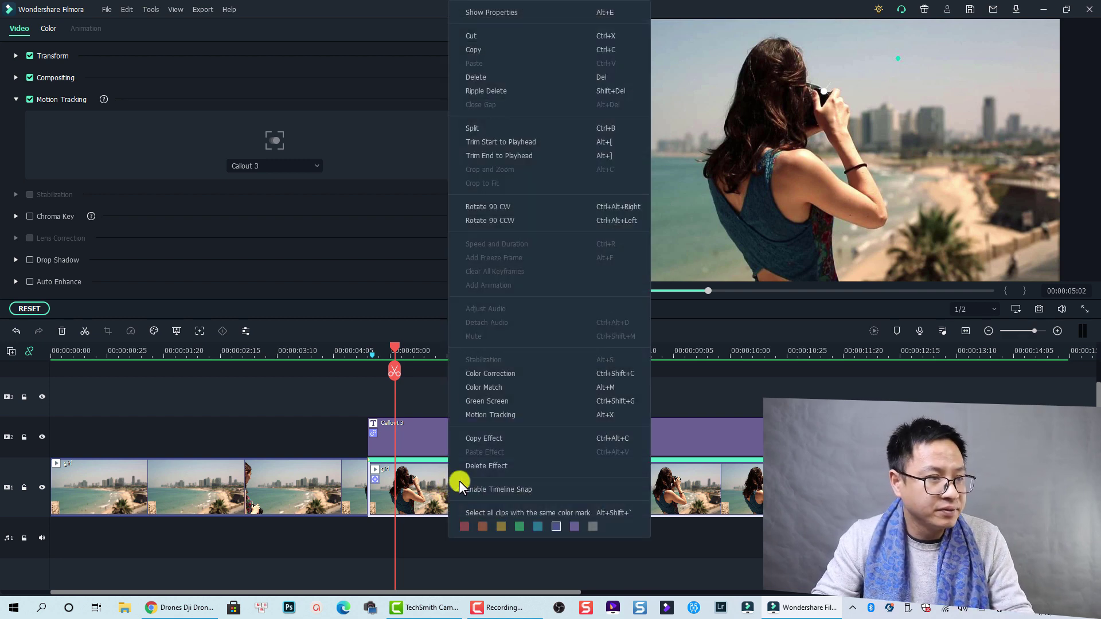
click(470, 48)
Lock tracks 1 and 2 and paste the girl clip copy onto track 3 at 00:00:04:19.
drag(396, 350, 369, 356)
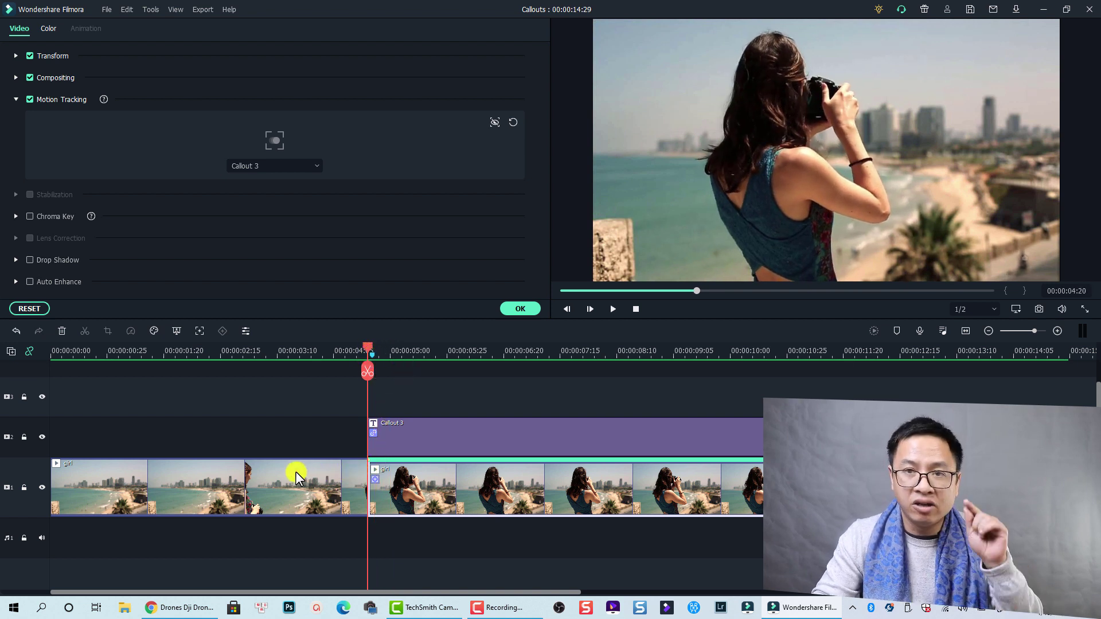
click(20, 436)
click(23, 438)
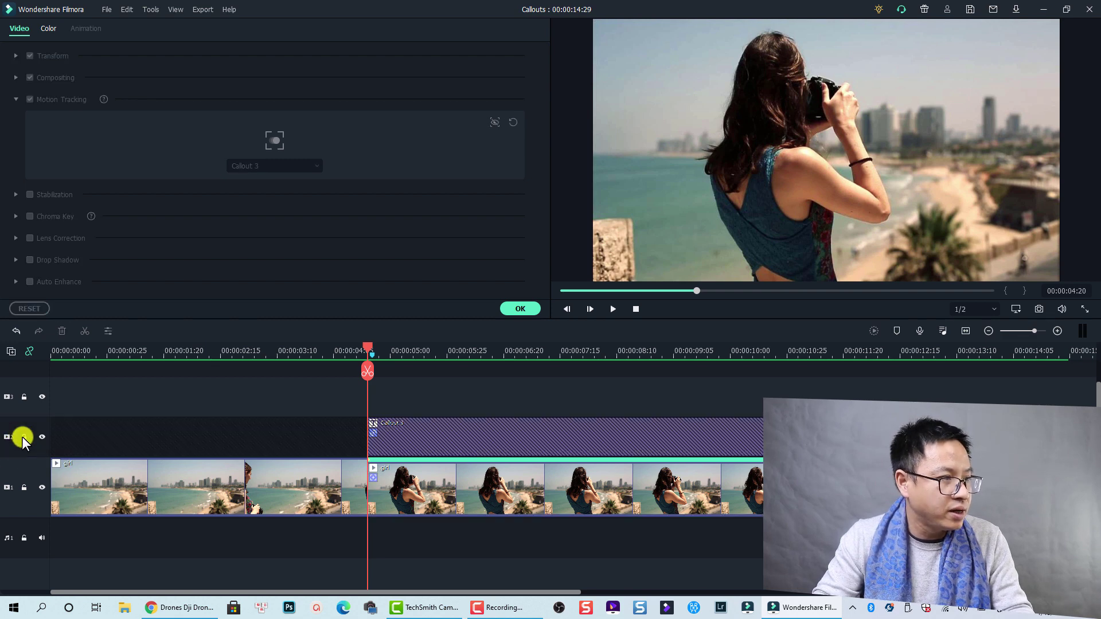
click(24, 487)
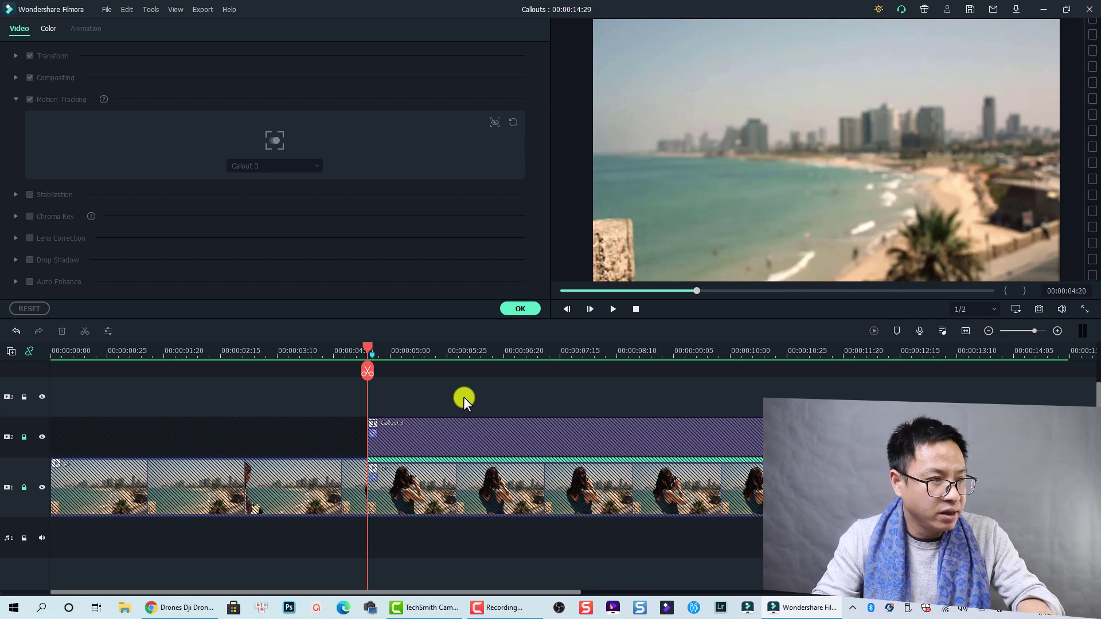
key(ctrl+v)
click(385, 353)
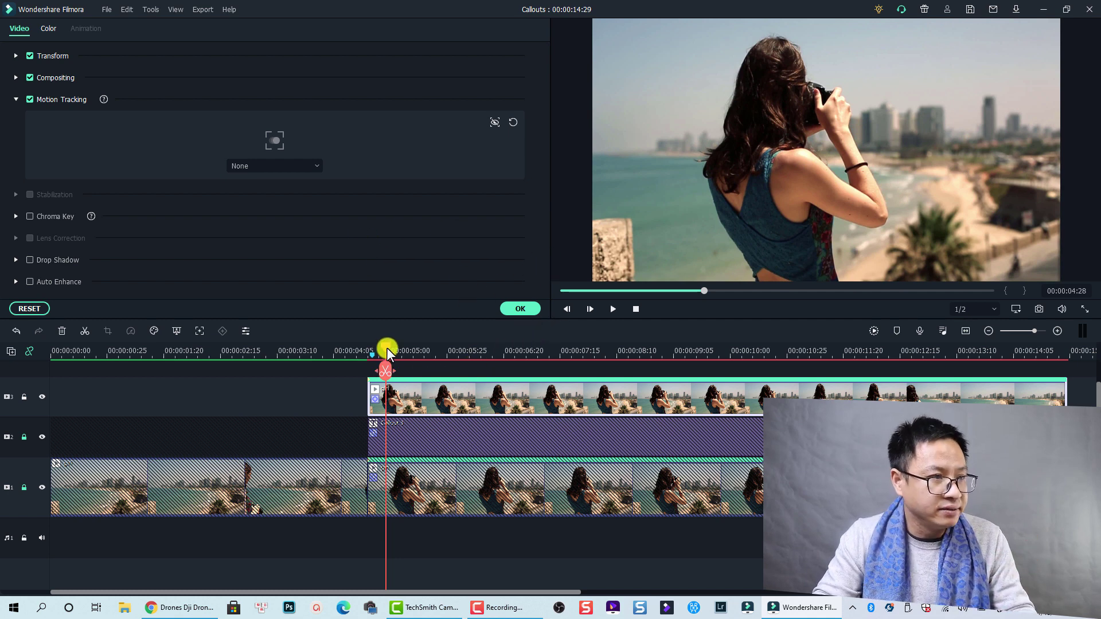
Step back one frame from 00:00:04:19, reset motion tracking, and place the tracking area over the woman's head.
drag(386, 348, 371, 347)
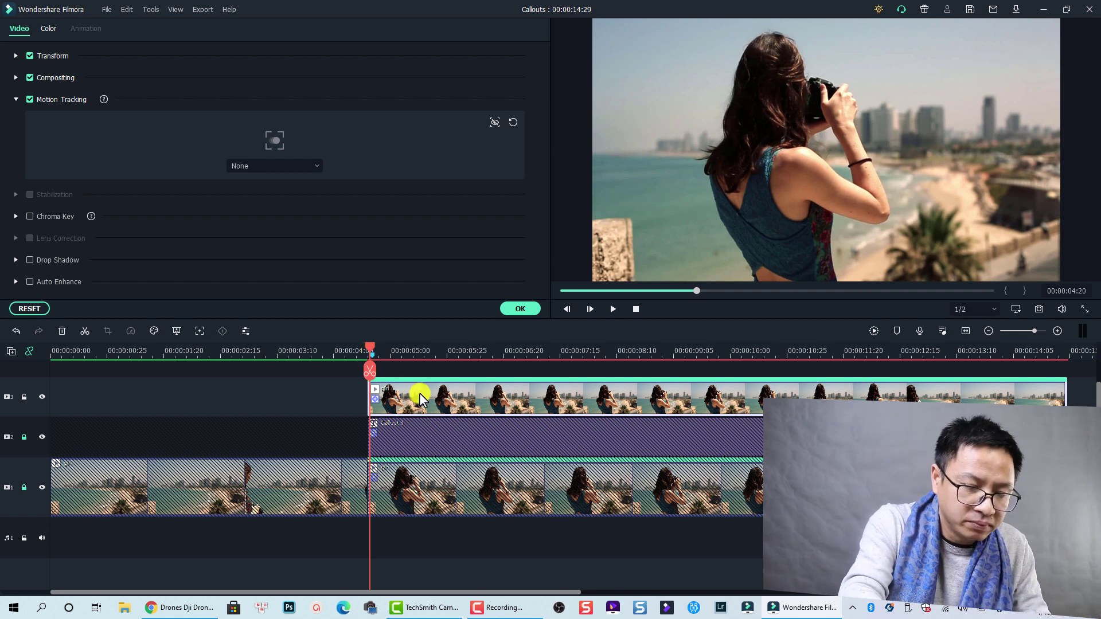
key(Left)
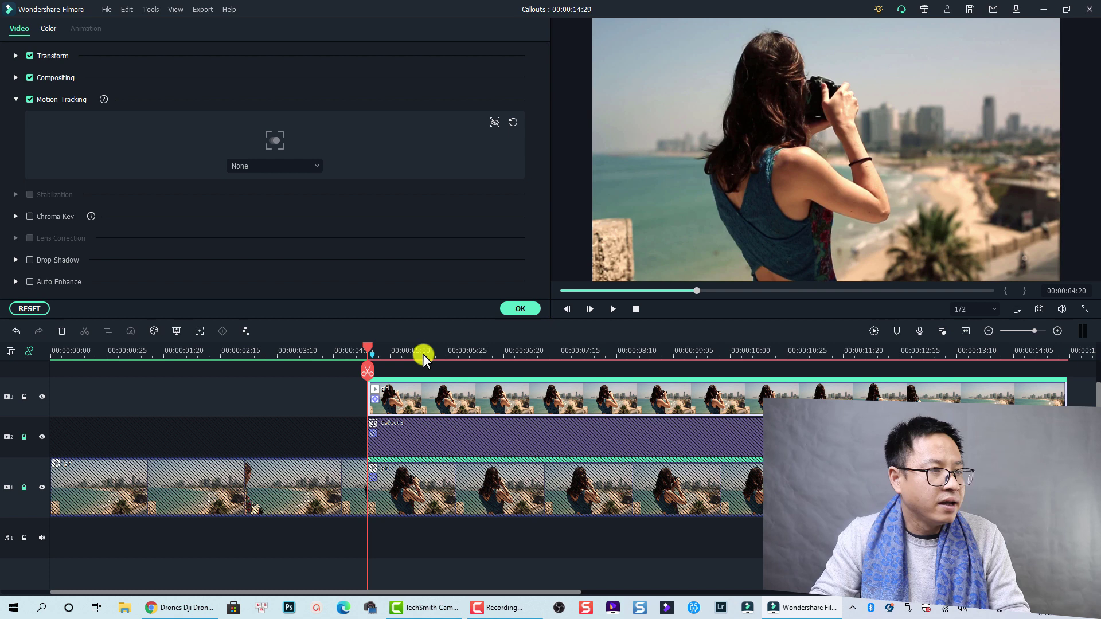
click(514, 122)
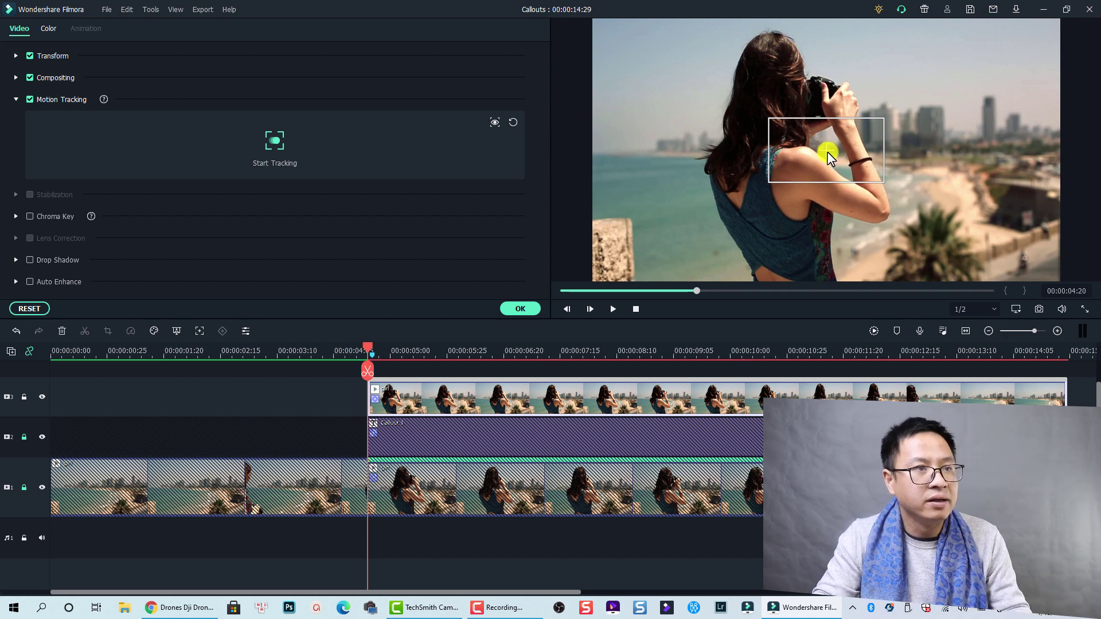
drag(827, 151, 772, 68)
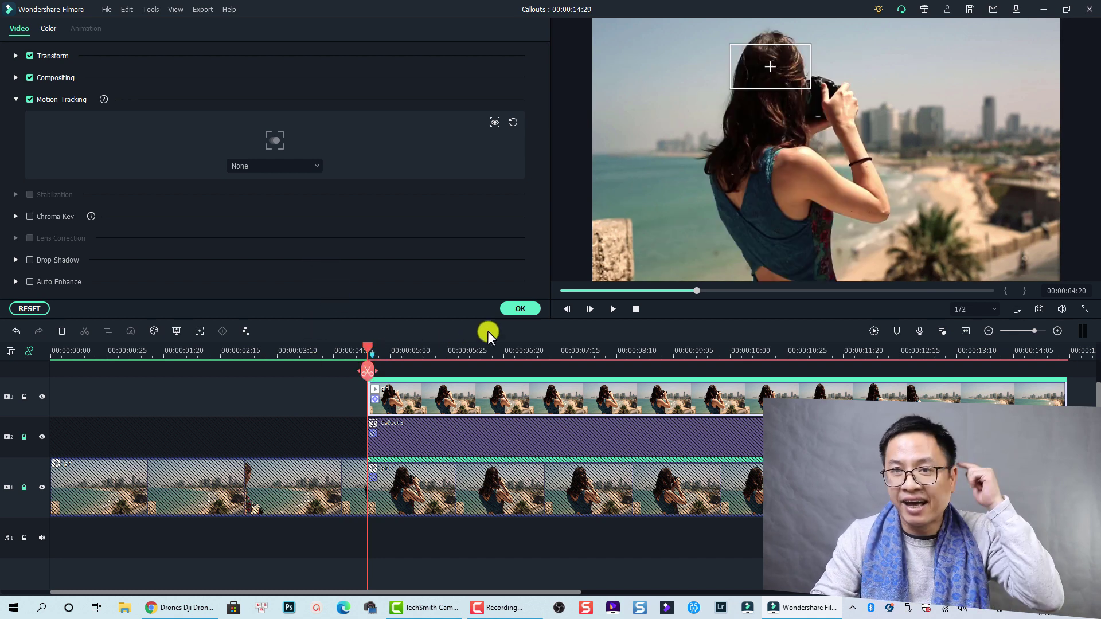
Confirm the clip settings and add the Title Lobster custom title to the top track at 00:00:05:20.
click(520, 310)
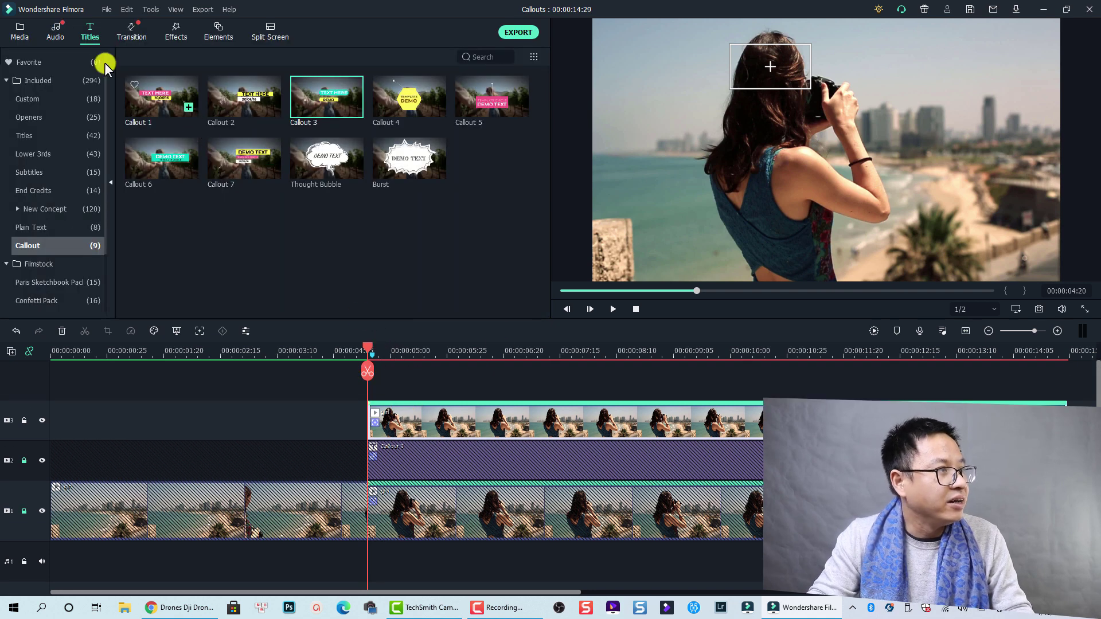
click(71, 100)
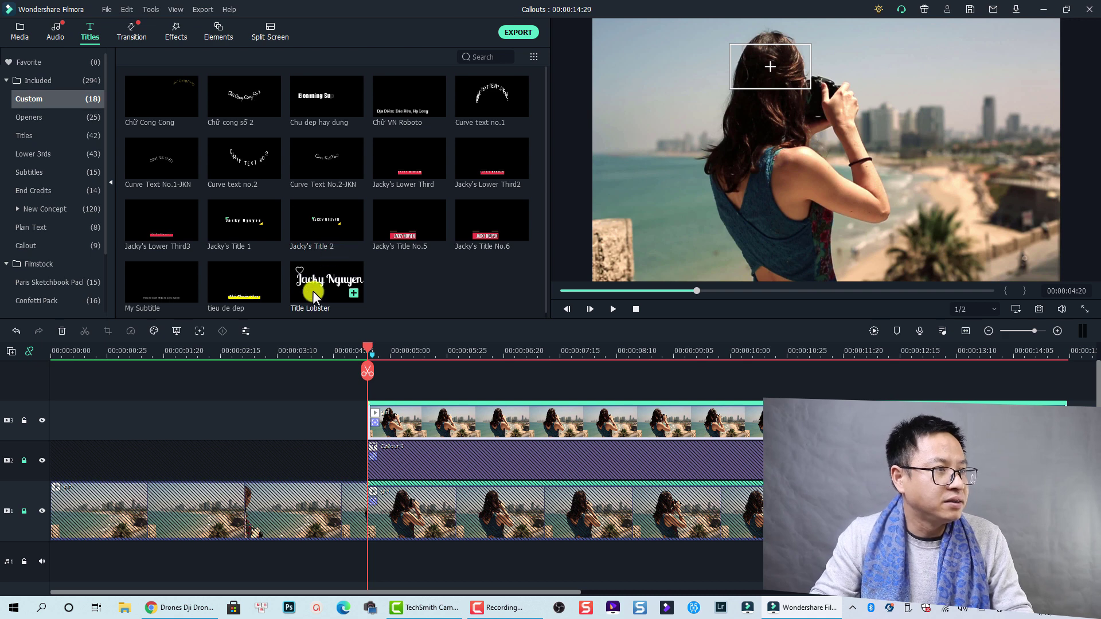
drag(314, 291, 380, 389)
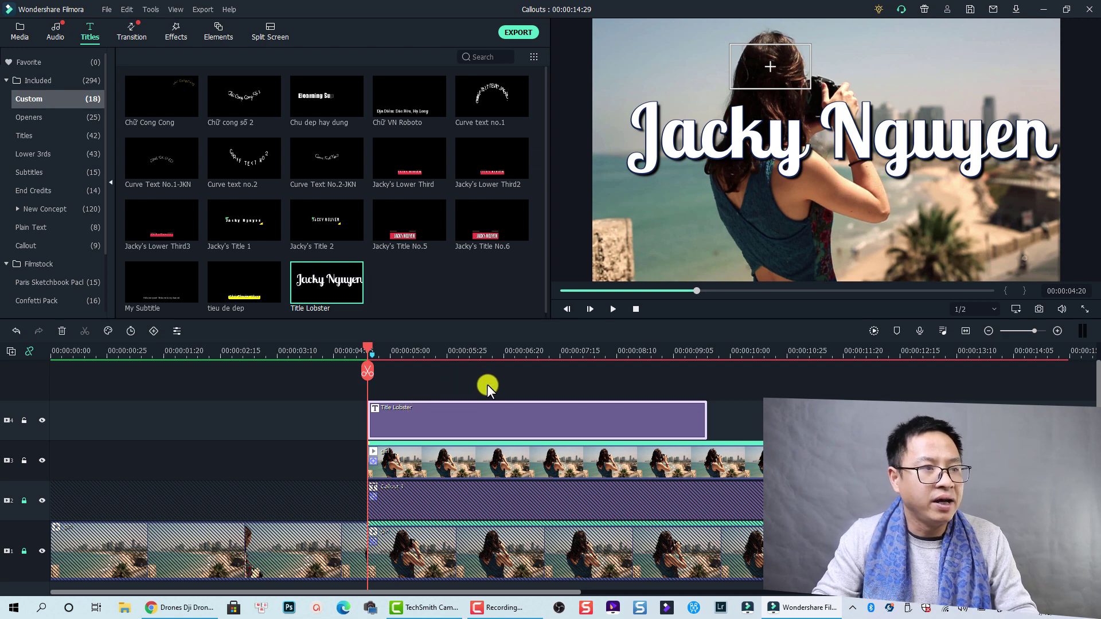
click(436, 358)
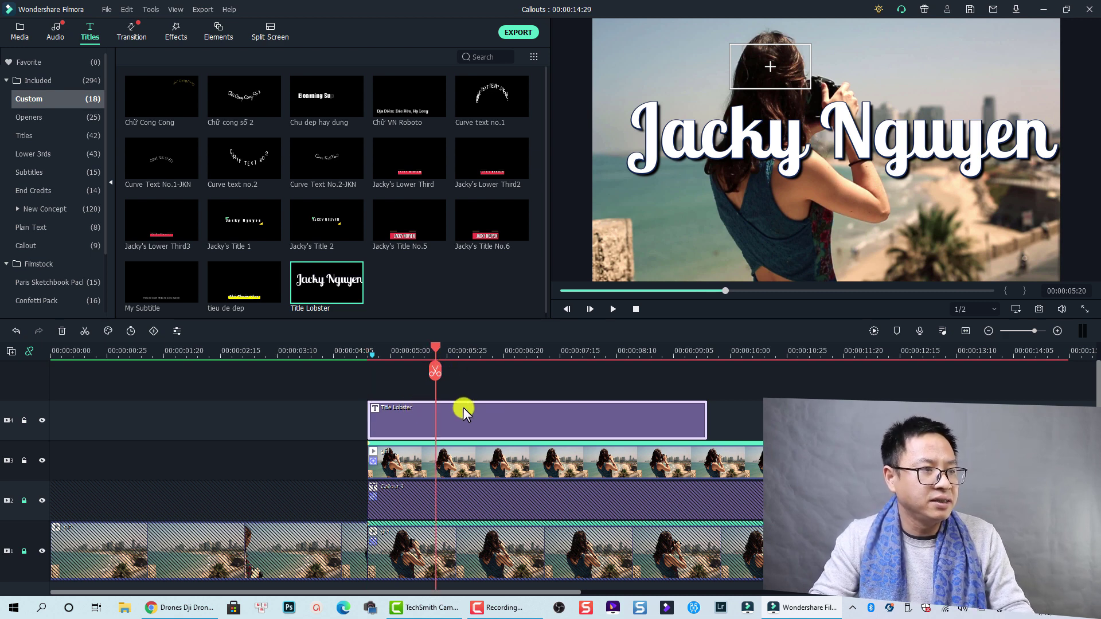
Replace the Title Lobster placeholder text with the woman's full name.
click(771, 145)
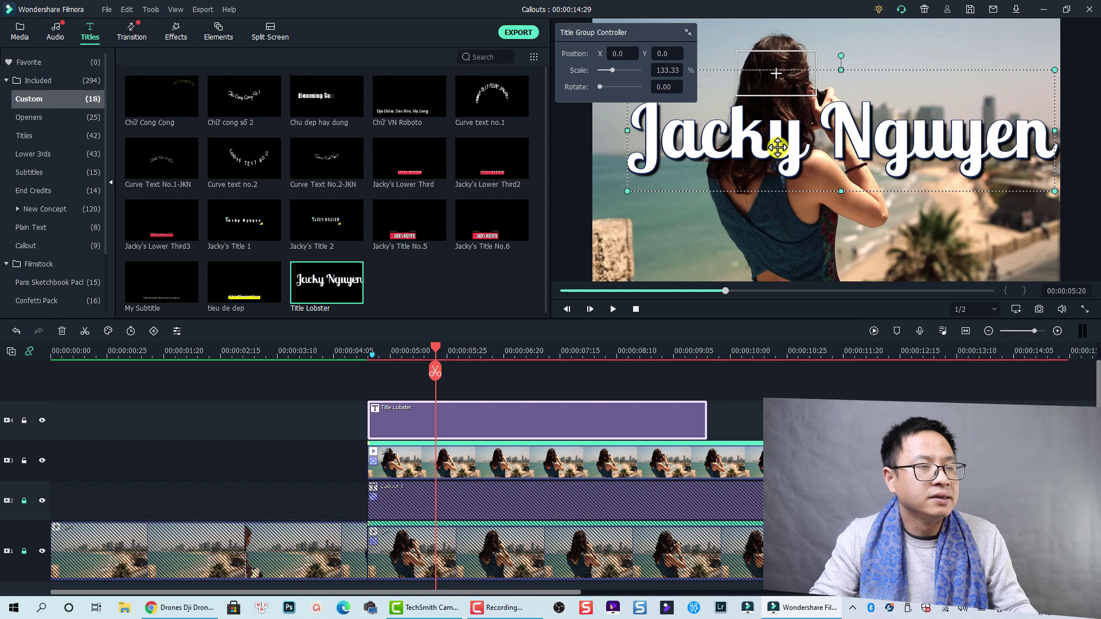
double_click(779, 147)
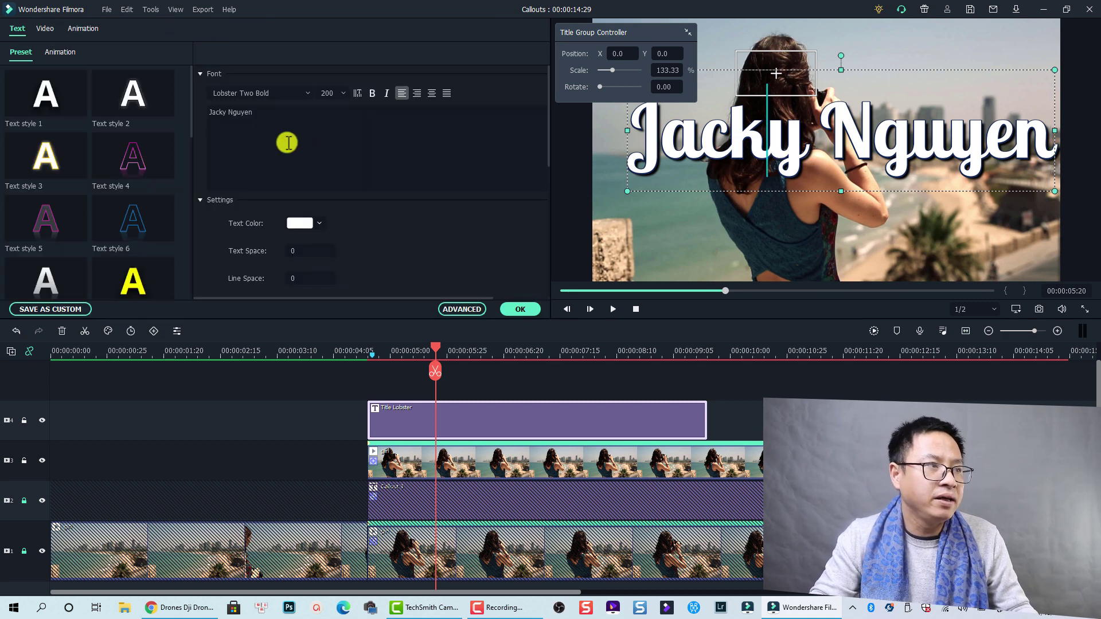
double_click(218, 108)
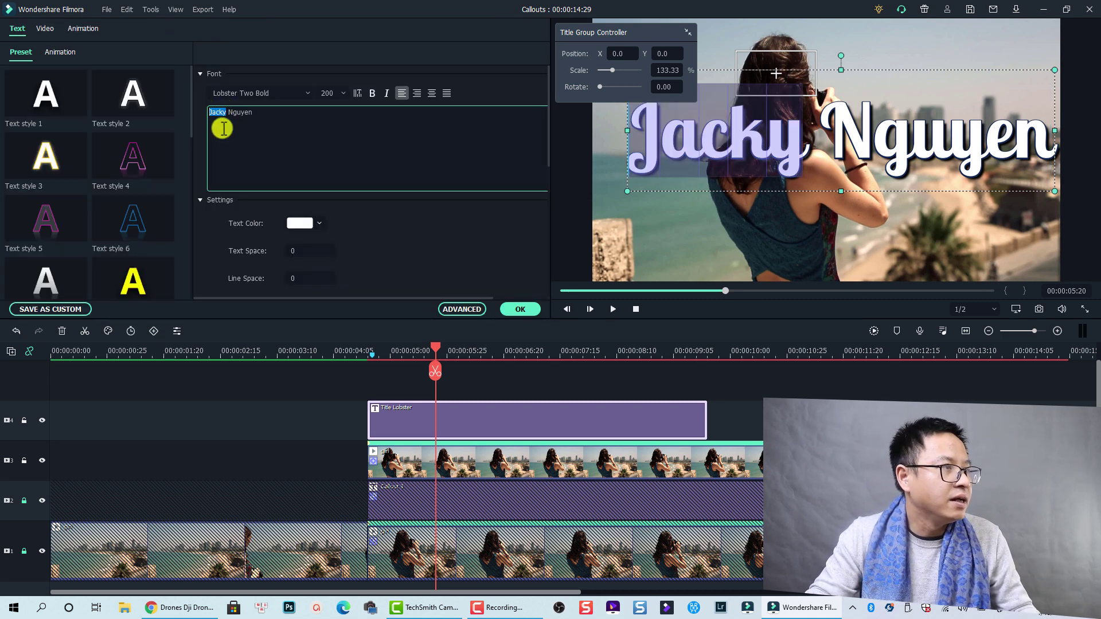
key(Right)
key(shift+End)
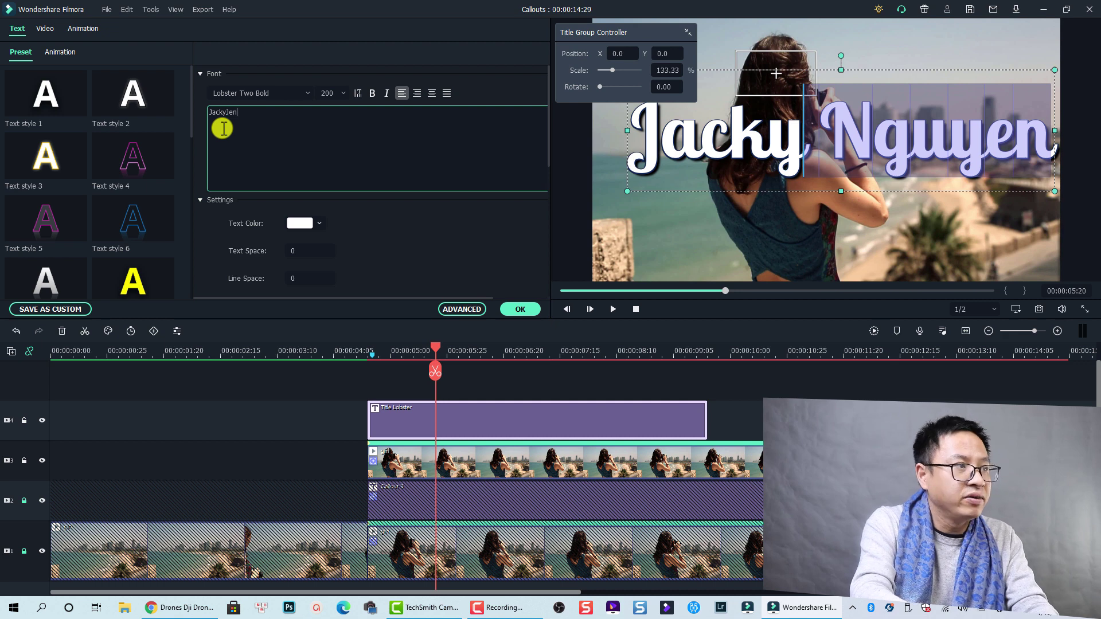
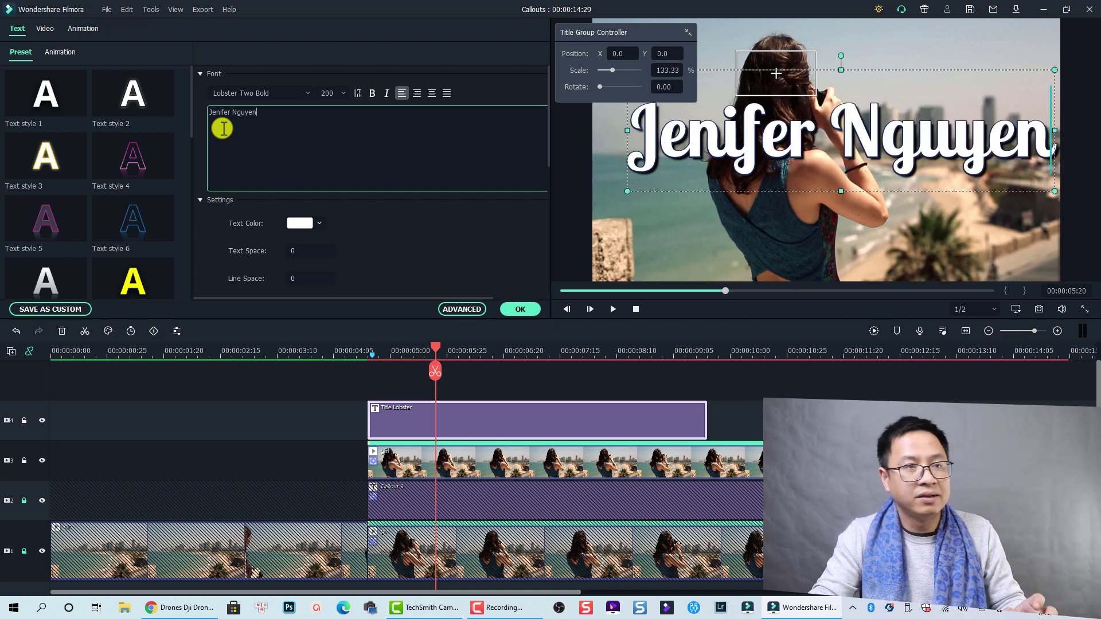
Set the title's font size to 44, shrink its box, and place it beside the woman's head.
click(327, 93)
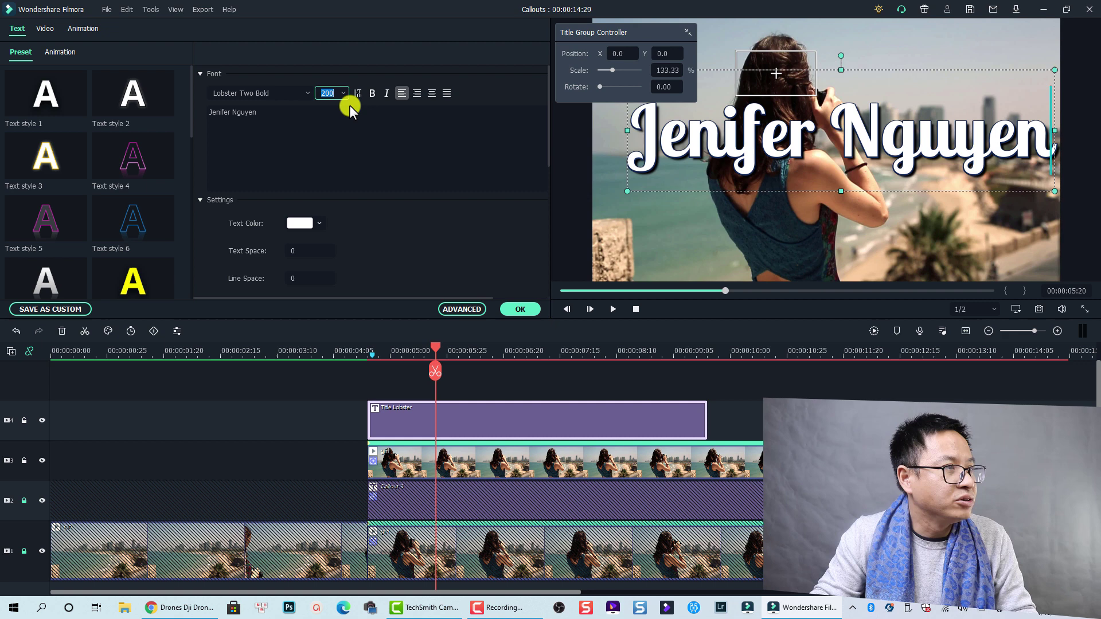
text(44)
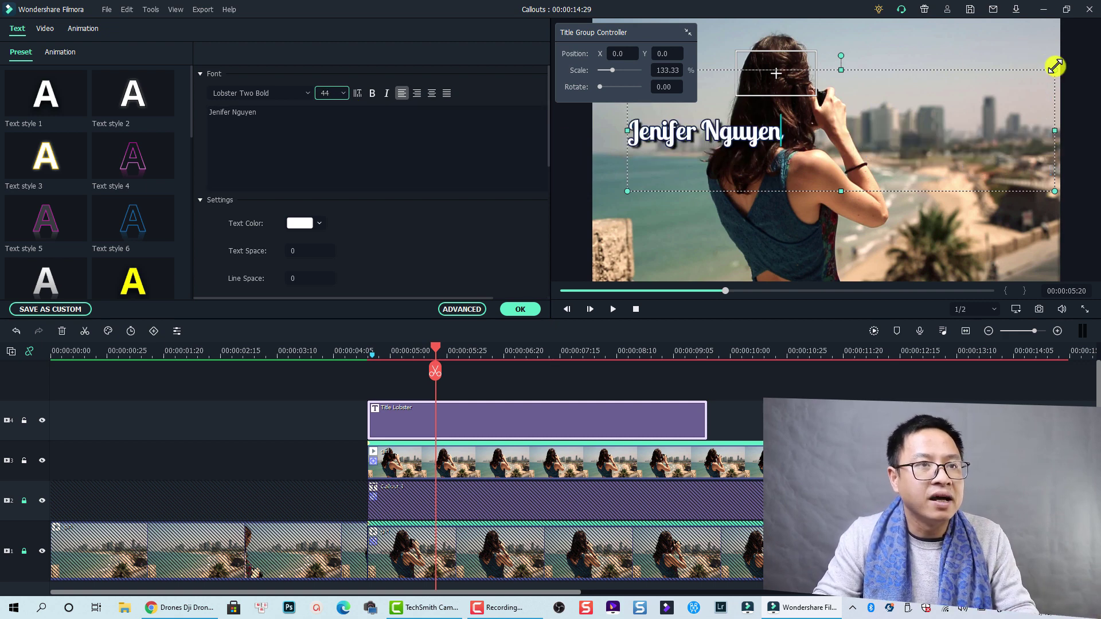
drag(1056, 66, 789, 139)
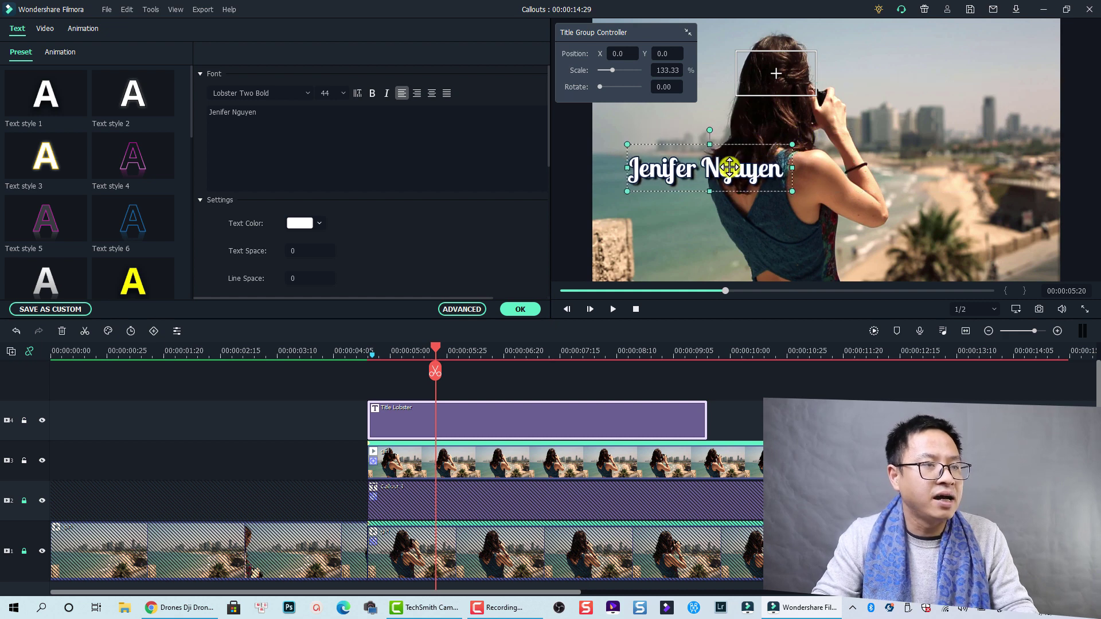
mouse_move(695, 139)
mouse_down()
mouse_move(691, 180)
mouse_move(690, 136)
mouse_up()
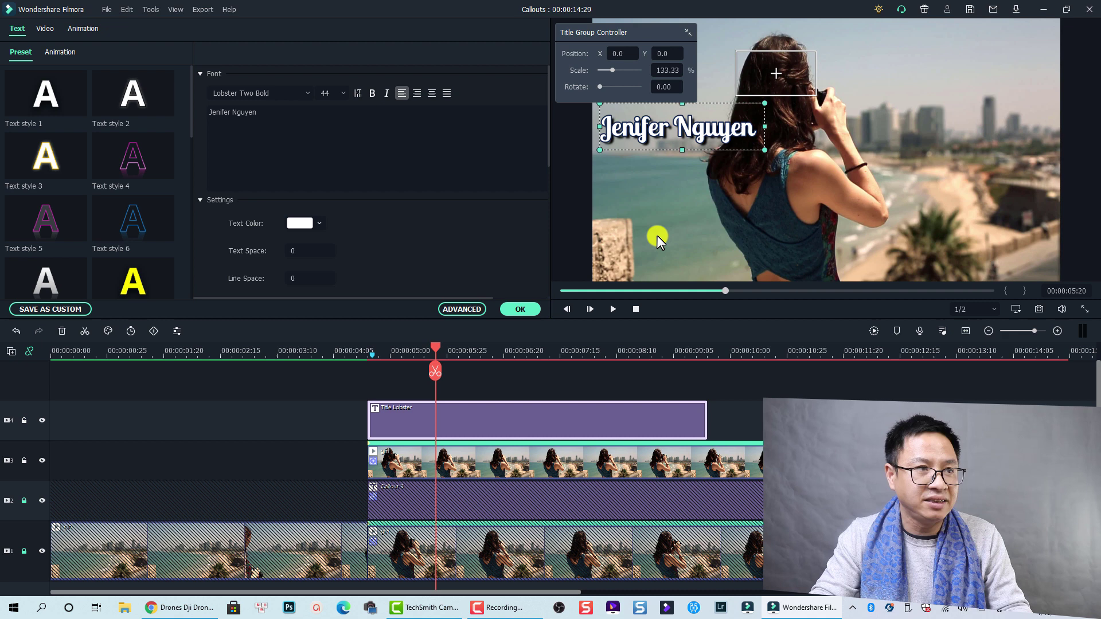
Attach the Title Lobster title to the track 3 woman clip's motion tracking and confirm.
click(475, 463)
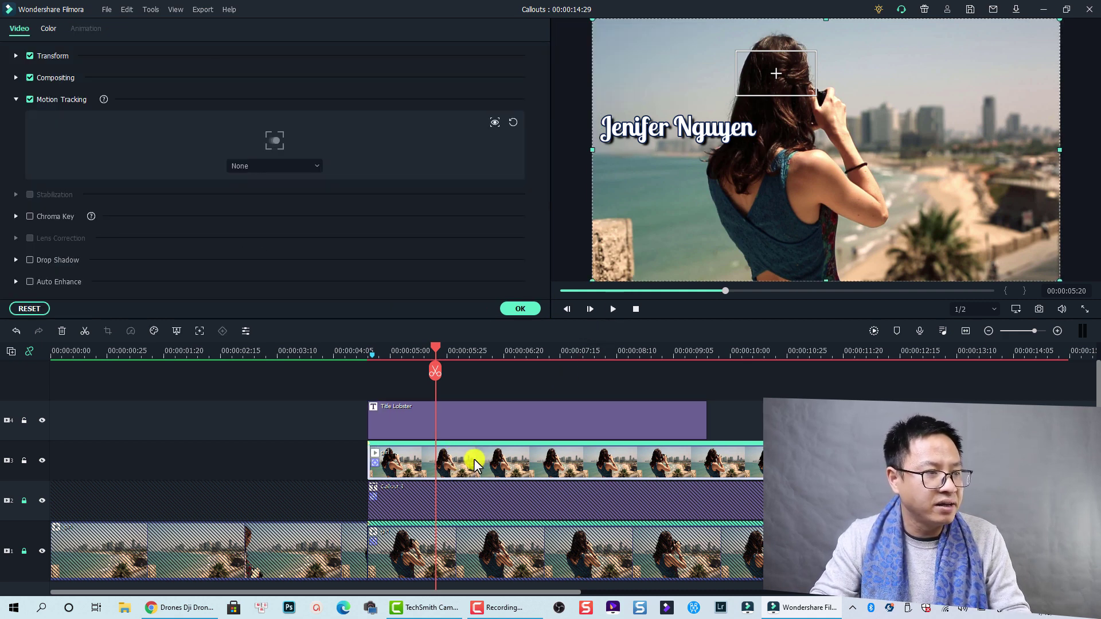
click(287, 166)
click(263, 205)
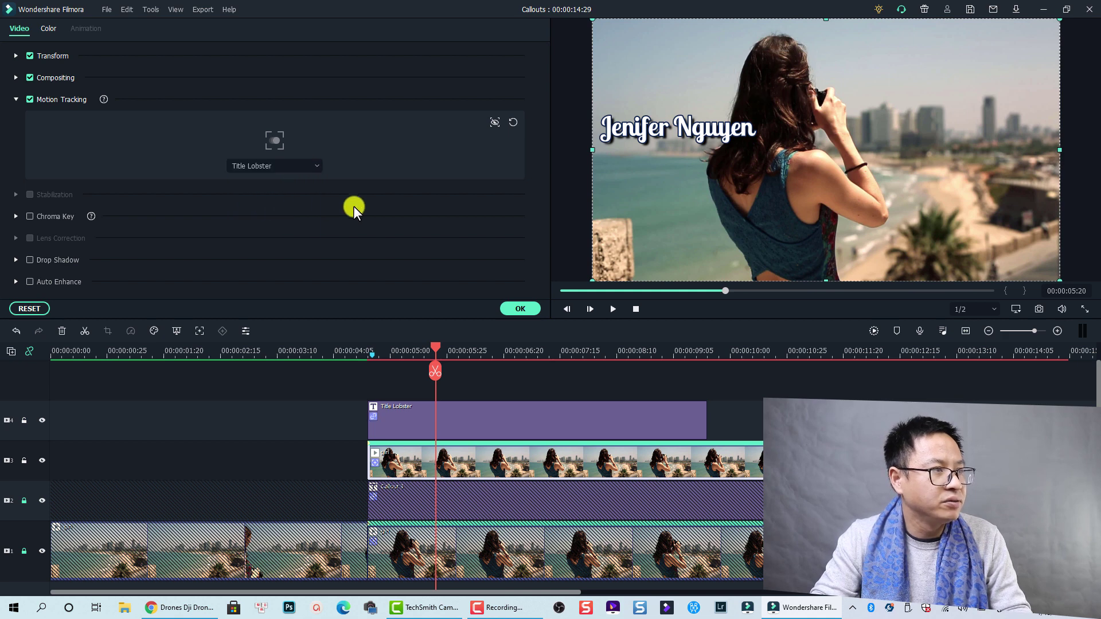
click(522, 308)
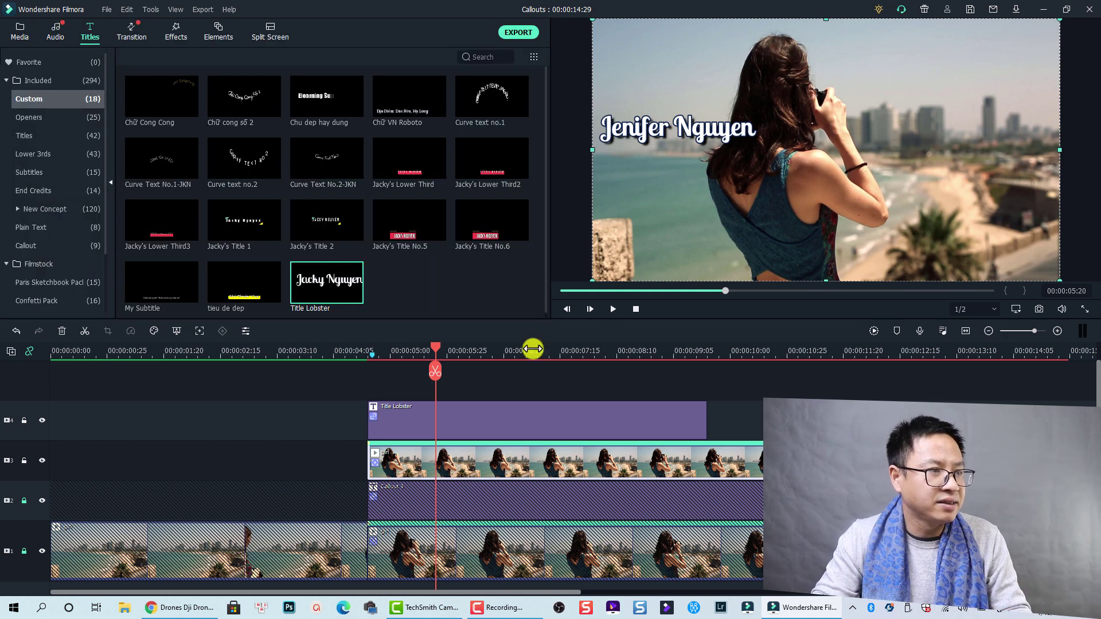
click(401, 428)
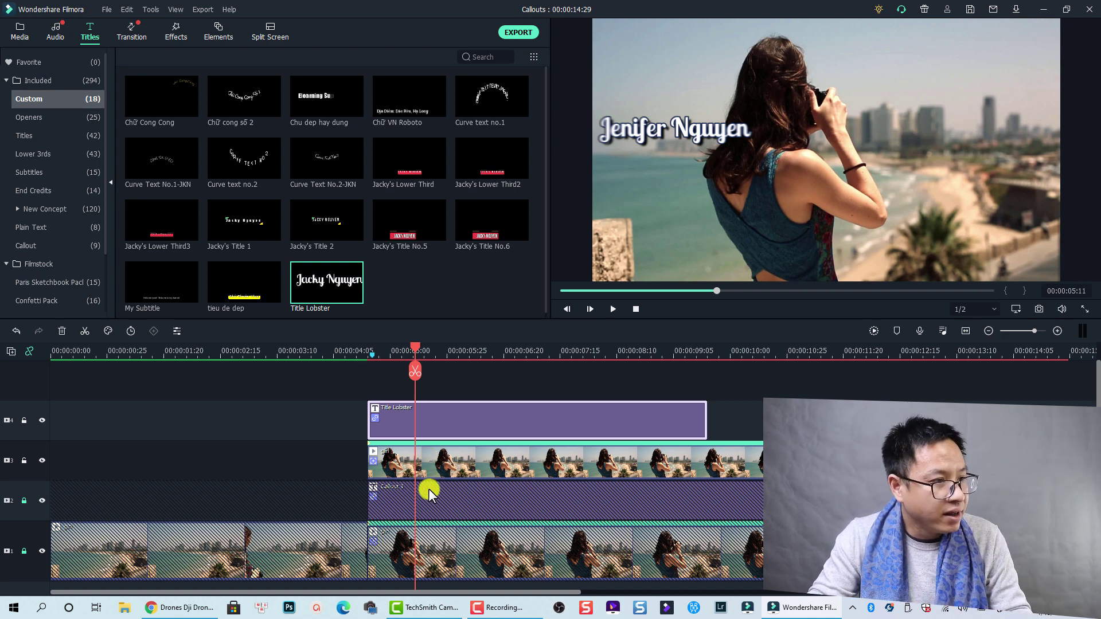
Hide track 3 from the preview and return the playhead to 00:00:04:07 for review.
click(422, 461)
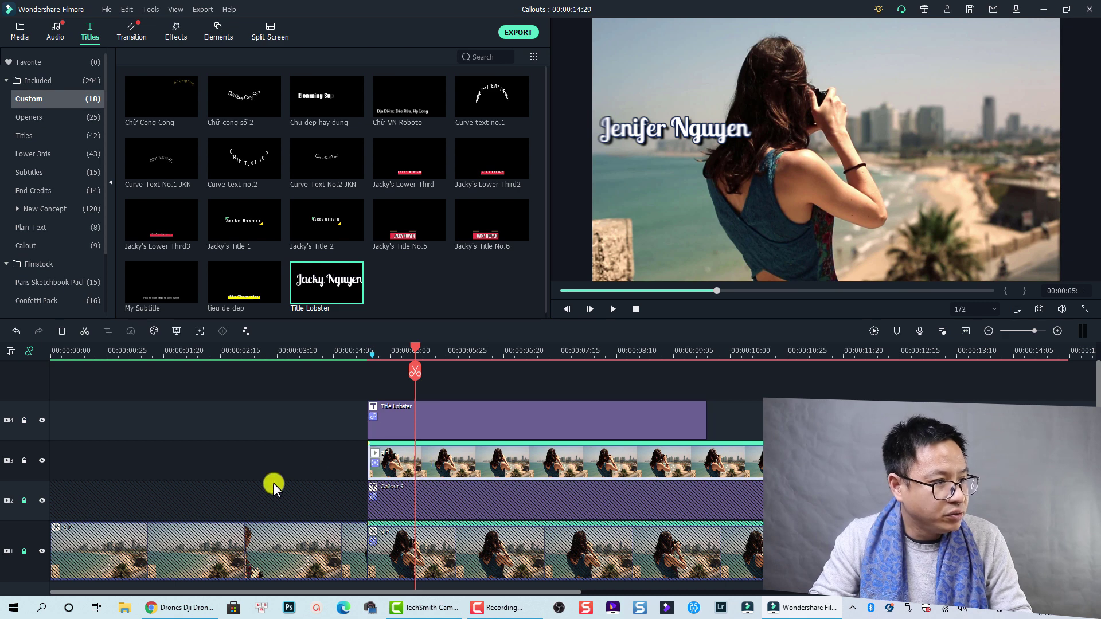
click(41, 460)
click(338, 351)
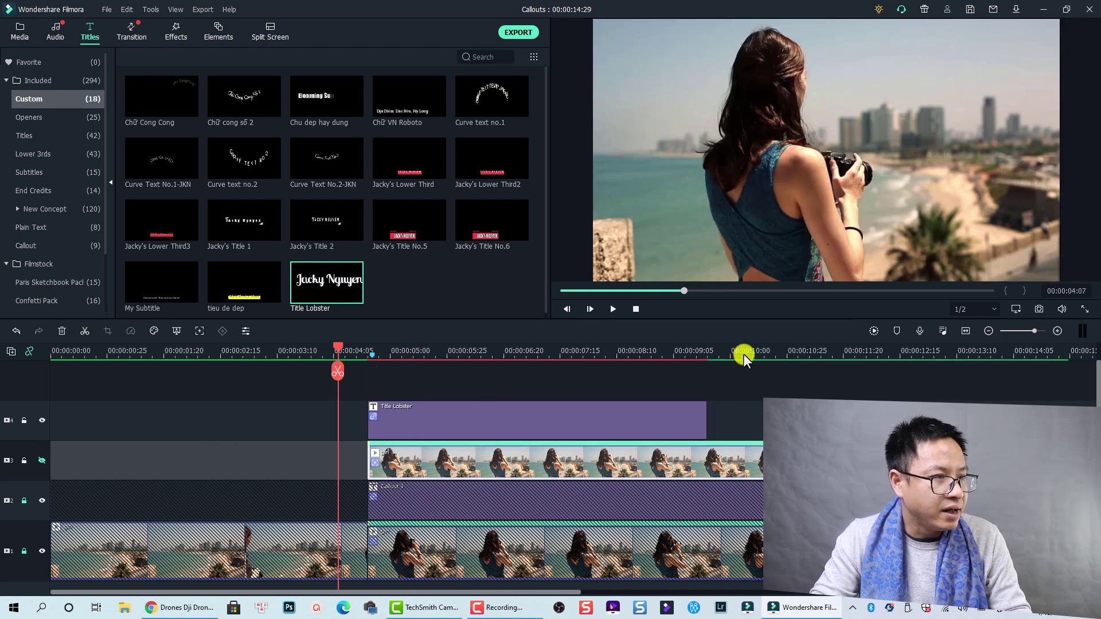